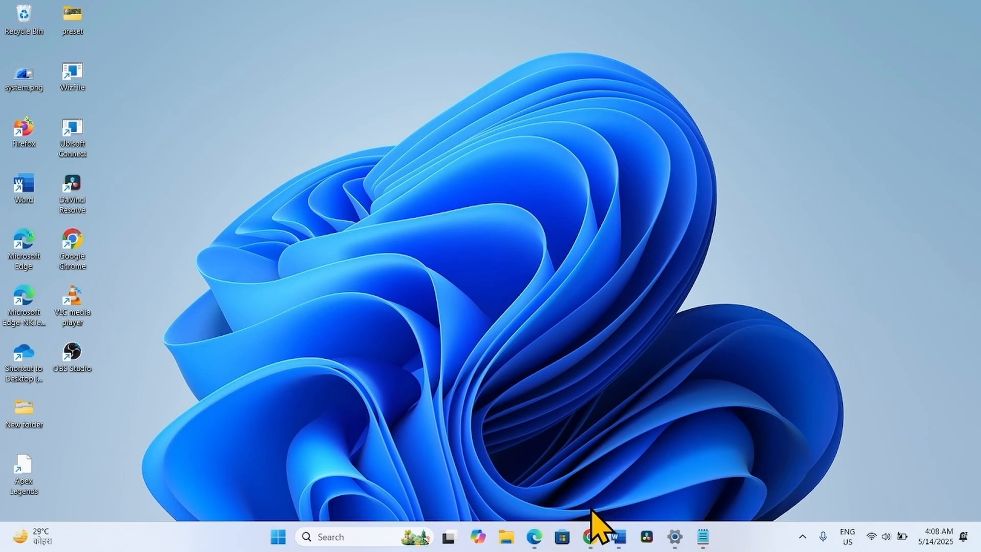
- Switch to the Chrome window showing the Microsoft Update Catalog results for KB5058405
{"action": "left_click", "coordinate": [590, 536]}
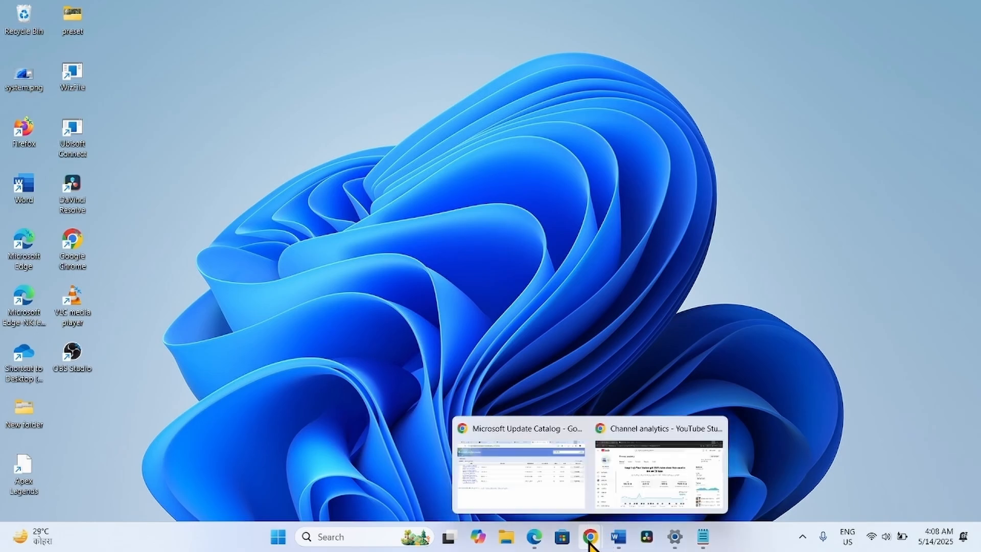
{"action": "left_click", "coordinate": [519, 462]}
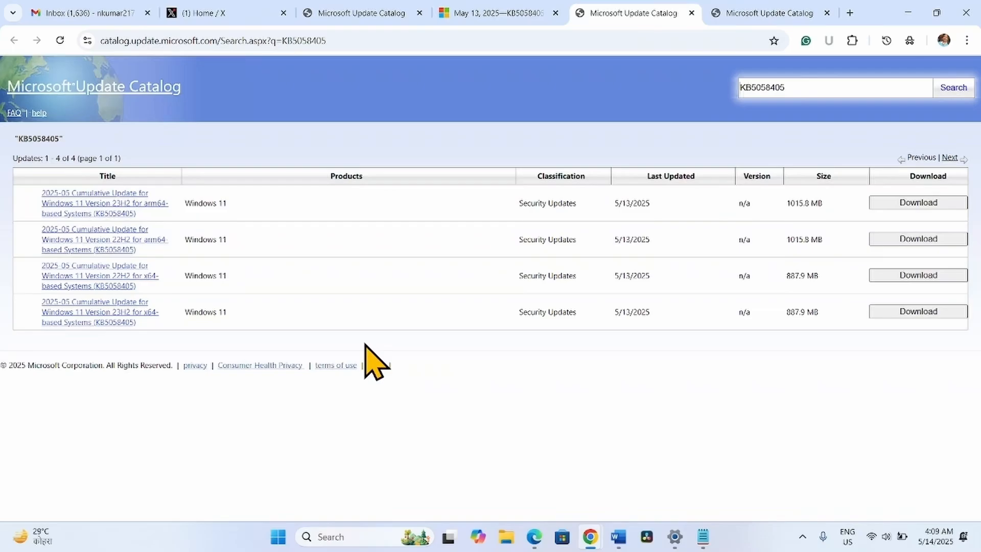
- Check the system type in the Windows device specifications under About, and close Settings
{"action": "left_click", "coordinate": [292, 536]}
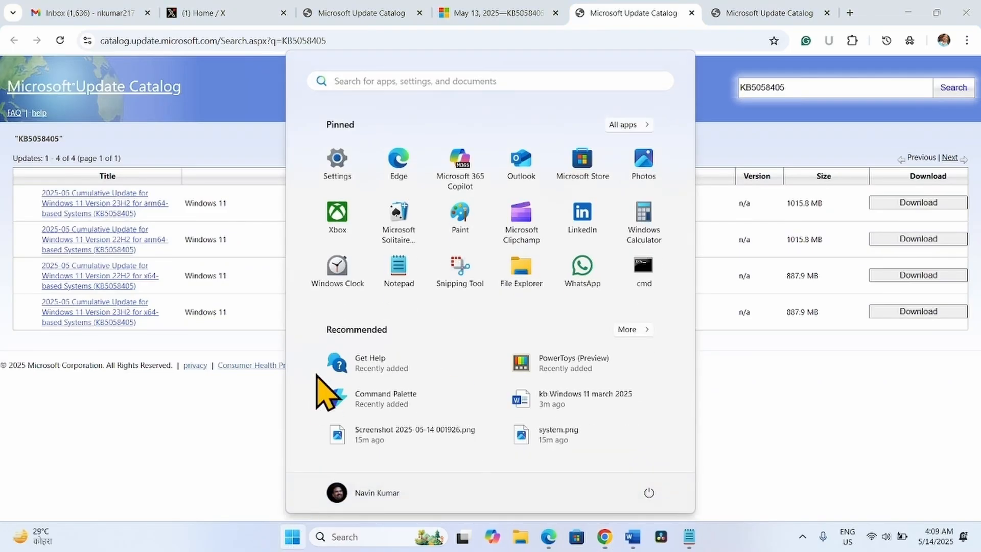
{"action": "left_click", "coordinate": [341, 170]}
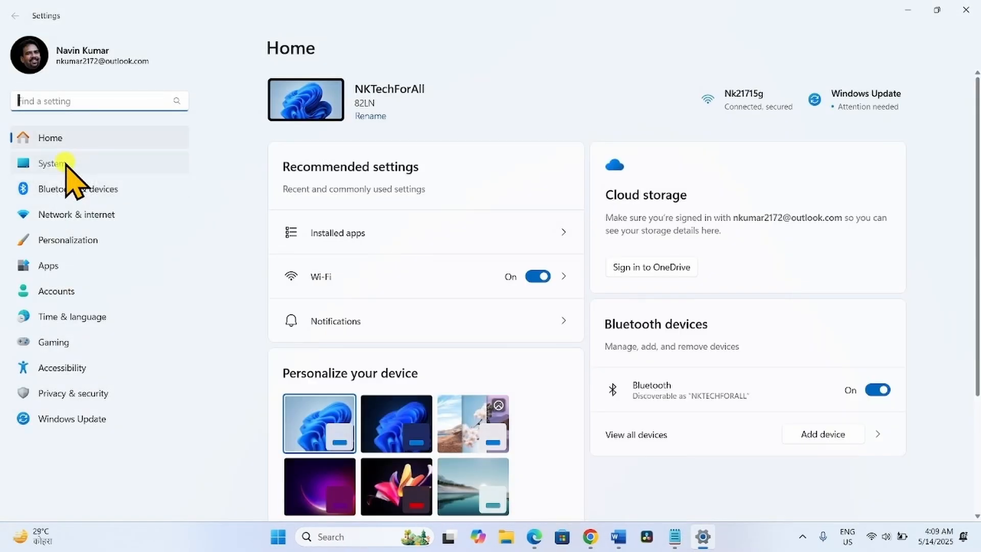
{"action": "left_click", "coordinate": [66, 163]}
{"action": "scroll", "coordinate": [401, 317], "scroll_direction": "down", "scroll_amount": 10}
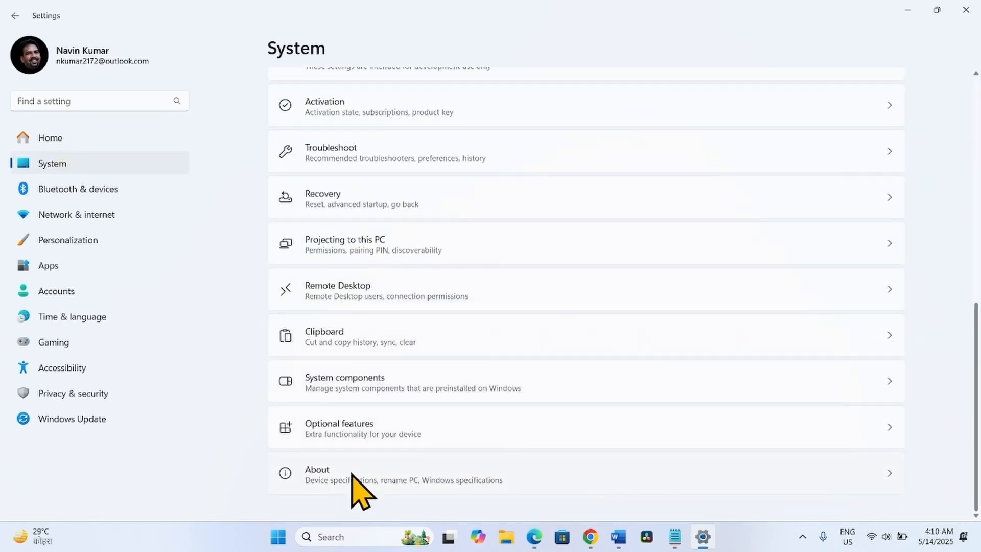
{"action": "left_click", "coordinate": [353, 474]}
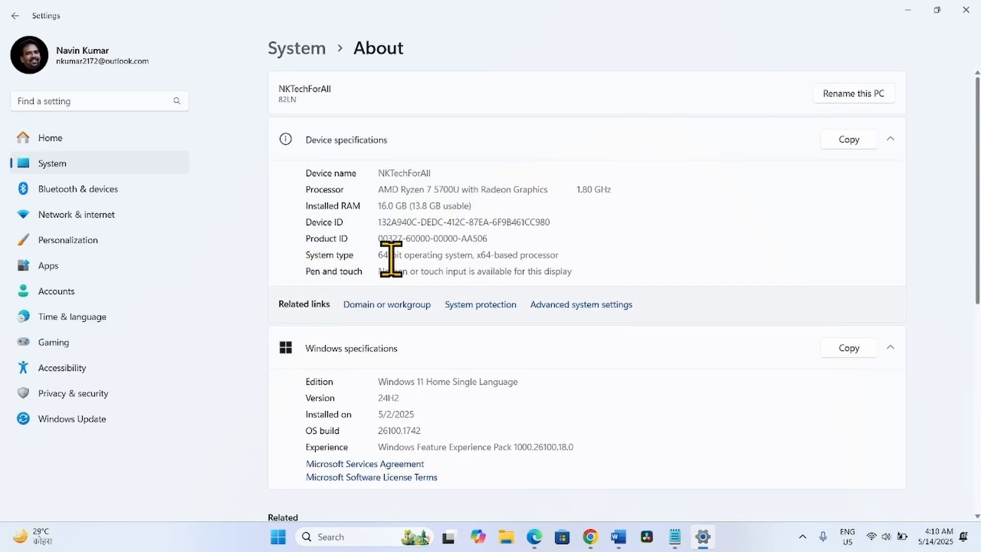
{"action": "left_click_drag", "start_coordinate": [383, 255], "coordinate": [473, 255]}
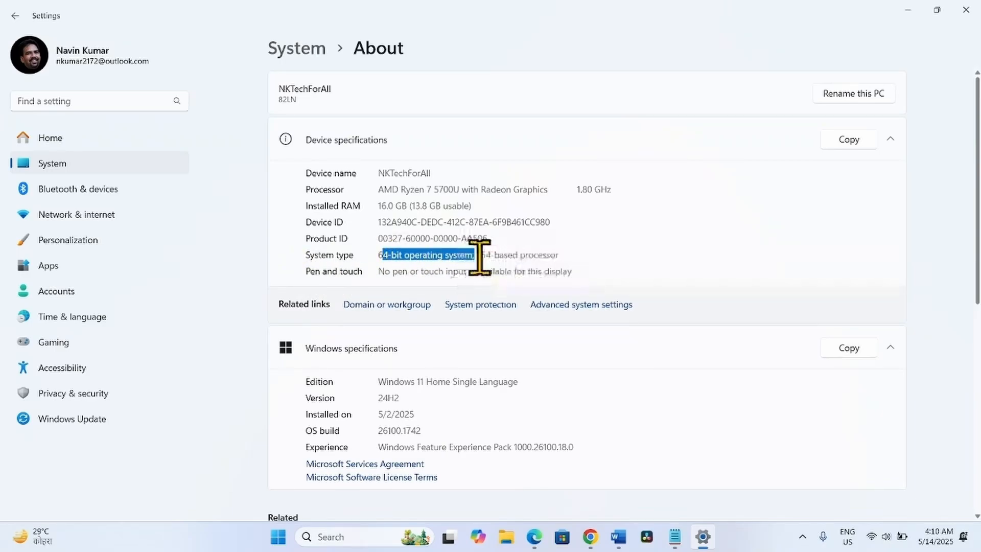
{"action": "left_click", "coordinate": [965, 11]}
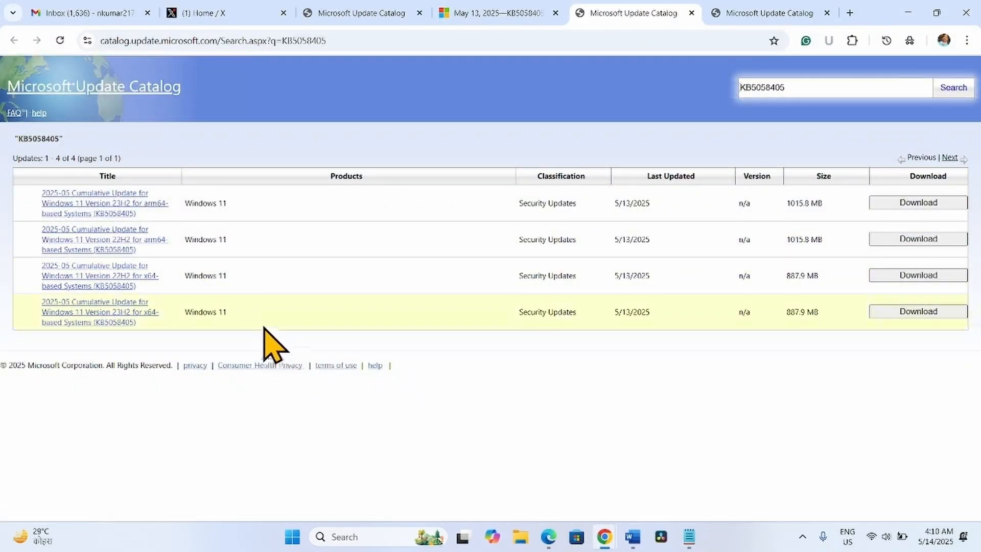
- Download the 2025-05 Cumulative Update for Windows 11 Version 23H2 for x64-based Systems (KB5058405)
{"action": "left_click", "coordinate": [901, 312]}
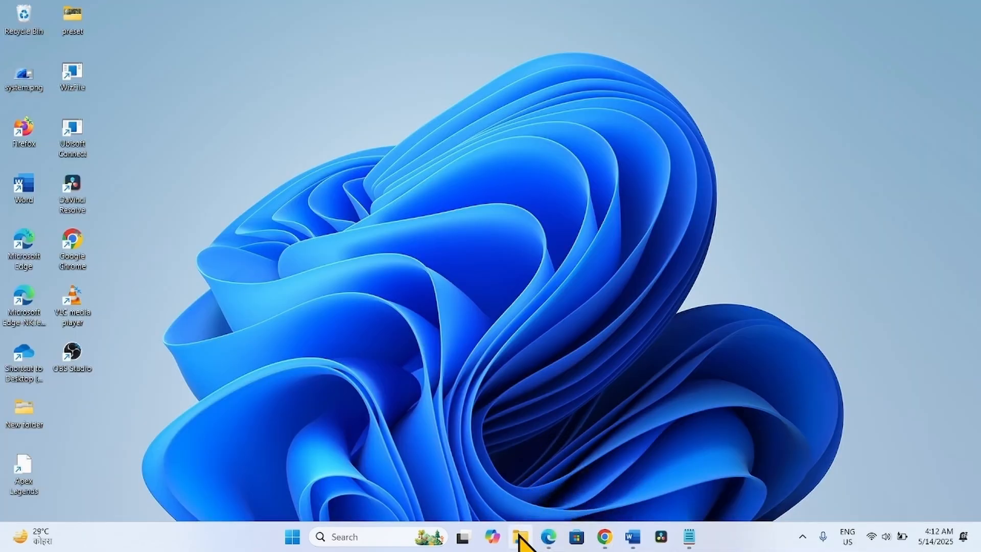
- In File Explorer's Downloads folder, delete the kb5058411 and kb5043080 update packages
{"action": "left_click", "coordinate": [520, 536]}
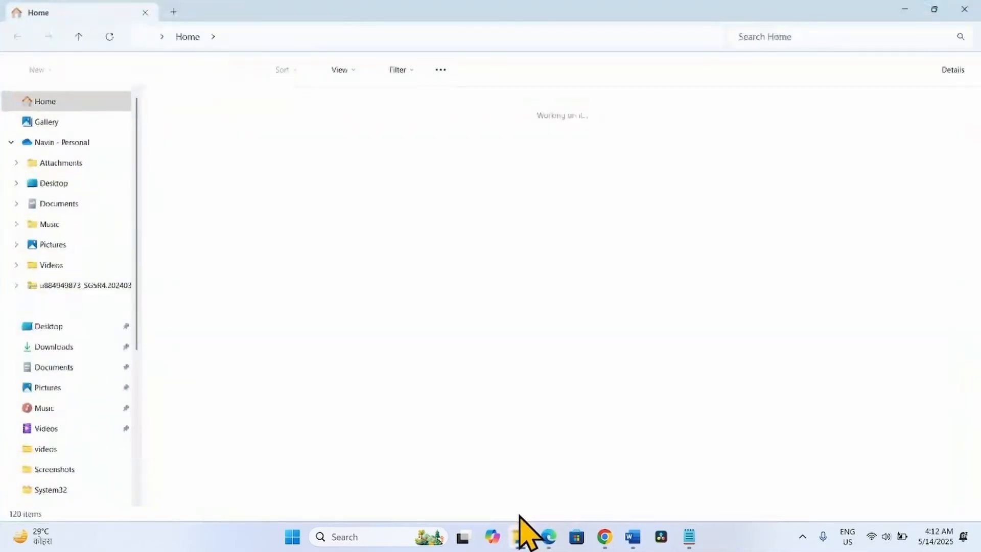
{"action": "left_click", "coordinate": [63, 352]}
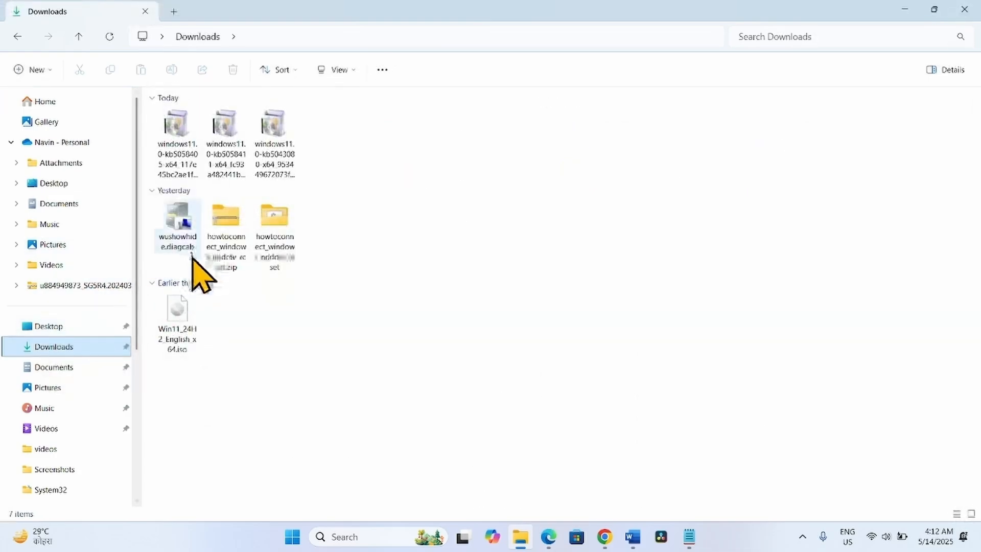
{"action": "left_click_drag", "start_coordinate": [372, 145], "coordinate": [225, 153]}
{"action": "key", "text": "Delete"}
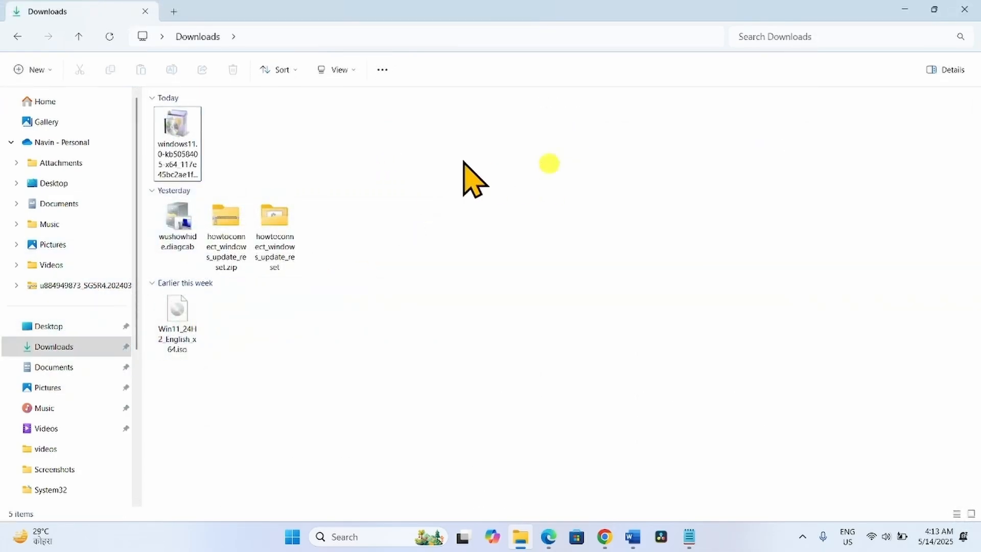
- Run the downloaded kb5058405 x64 update package and close the Downloads window
{"action": "right_click", "coordinate": [178, 127]}
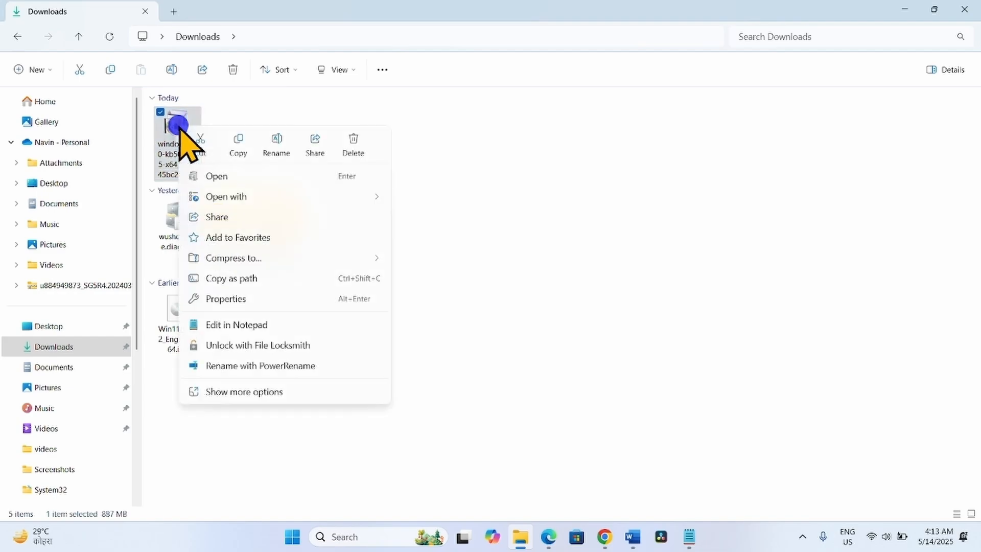
{"action": "left_click", "coordinate": [226, 178]}
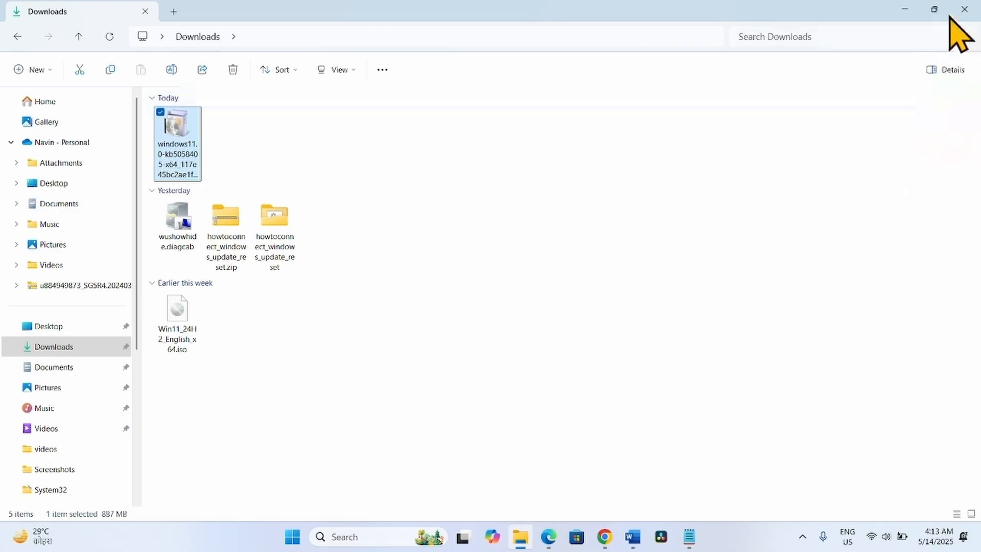
{"action": "left_click", "coordinate": [964, 8]}
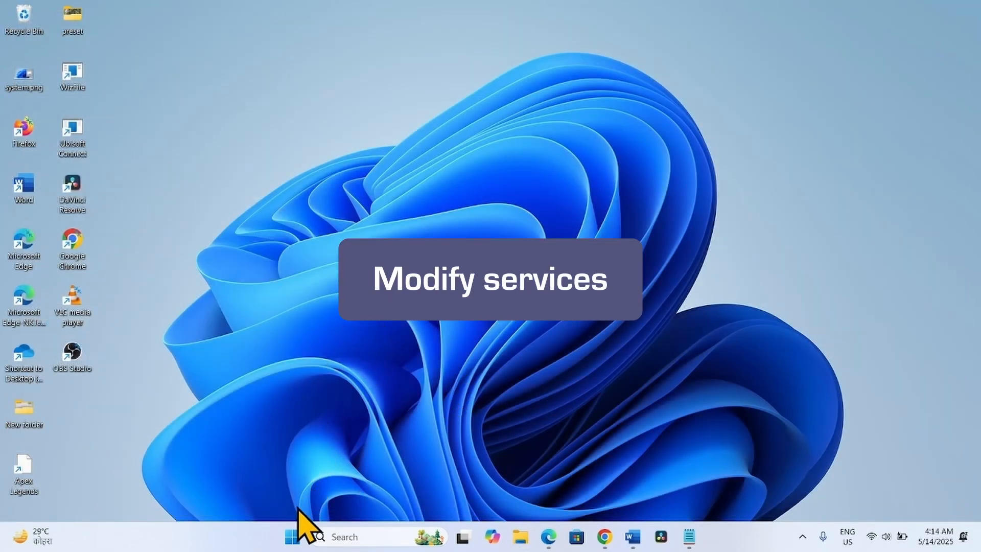
- Search Windows for "services", open the Services console and widen its Name column
{"action": "left_click", "coordinate": [344, 536]}
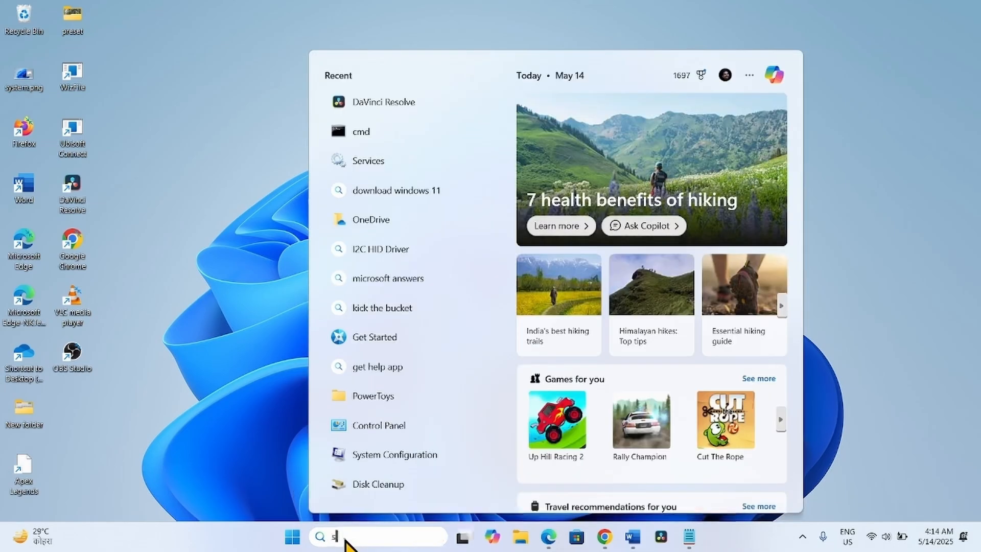
{"action": "type", "text": "services"}
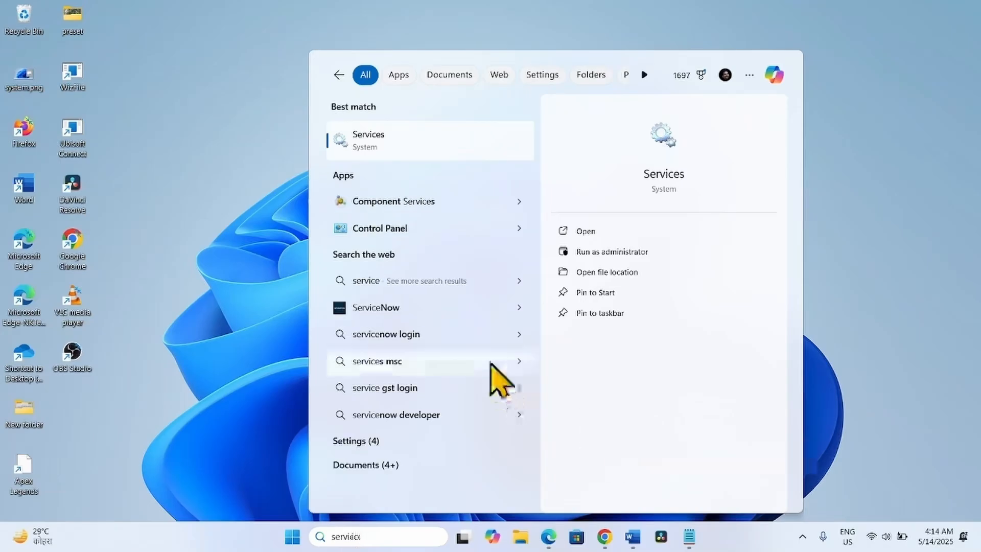
{"action": "left_click", "coordinate": [364, 126]}
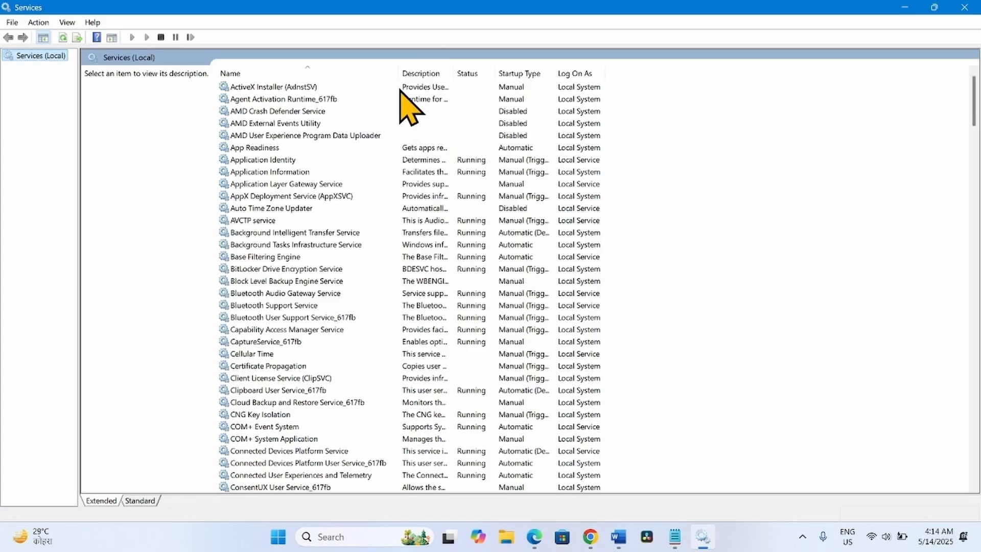
{"action": "left_click_drag", "start_coordinate": [398, 73], "coordinate": [447, 73]}
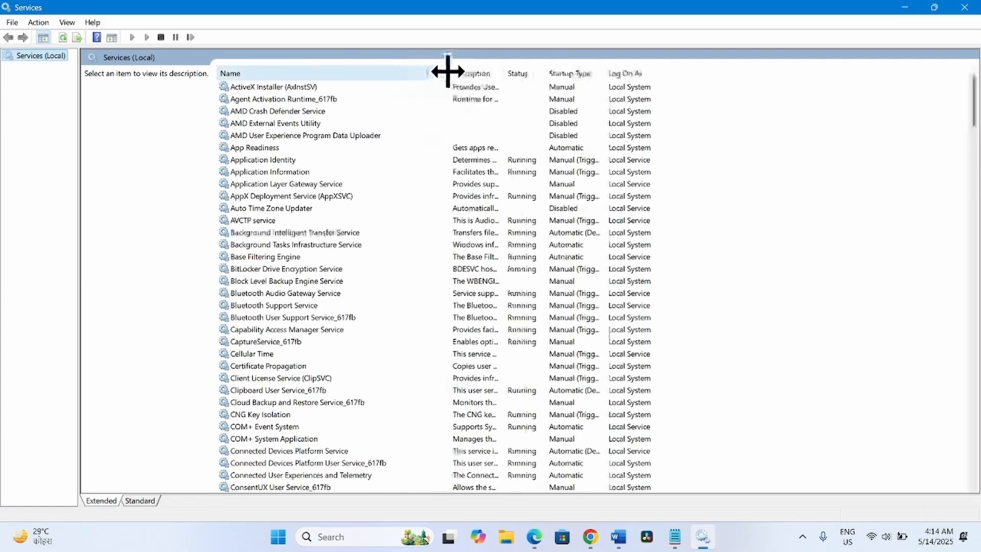
- Set the App Readiness service's startup type to Automatic, start the service and save its properties
{"action": "left_click", "coordinate": [254, 148]}
{"action": "right_click", "coordinate": [254, 152]}
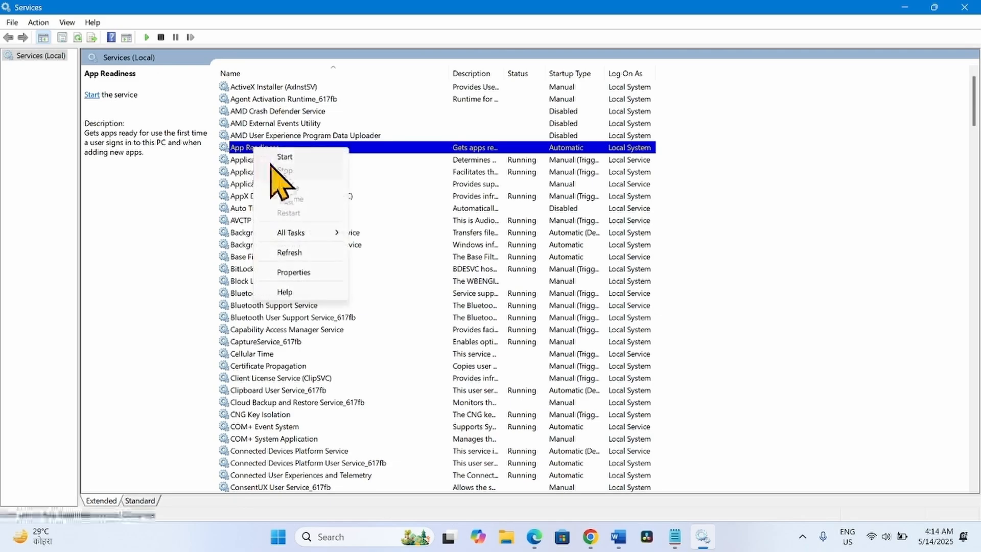
{"action": "left_click", "coordinate": [279, 271]}
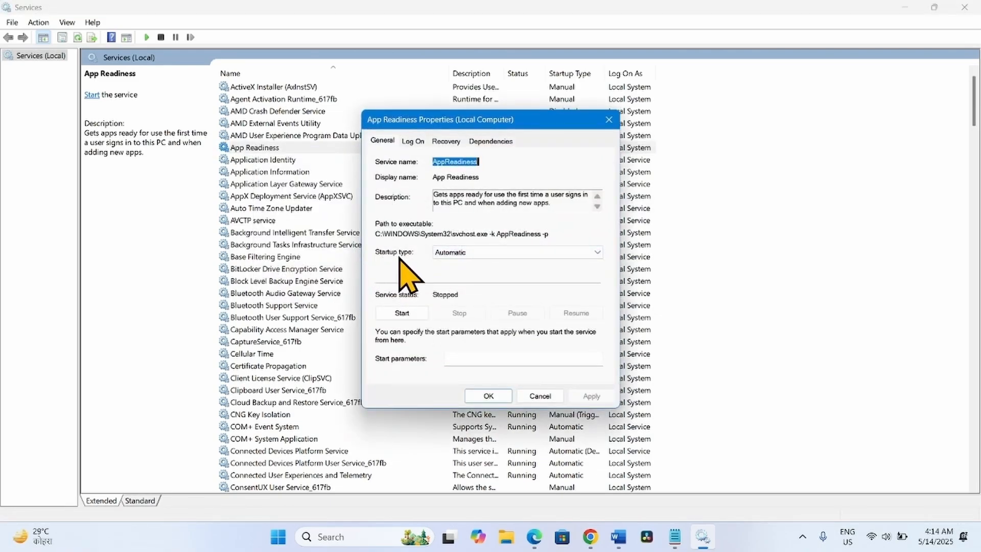
{"action": "left_click", "coordinate": [463, 253]}
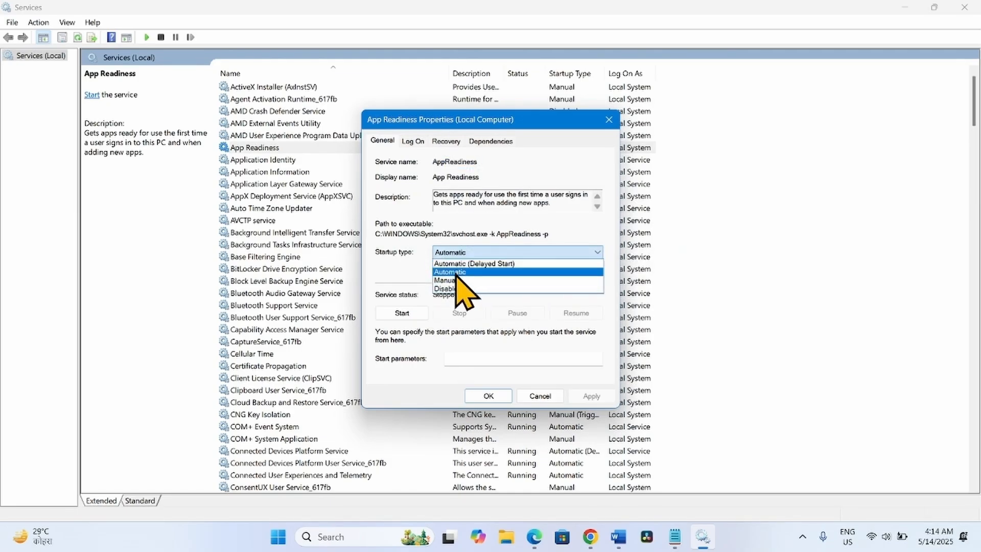
{"action": "left_click", "coordinate": [457, 273]}
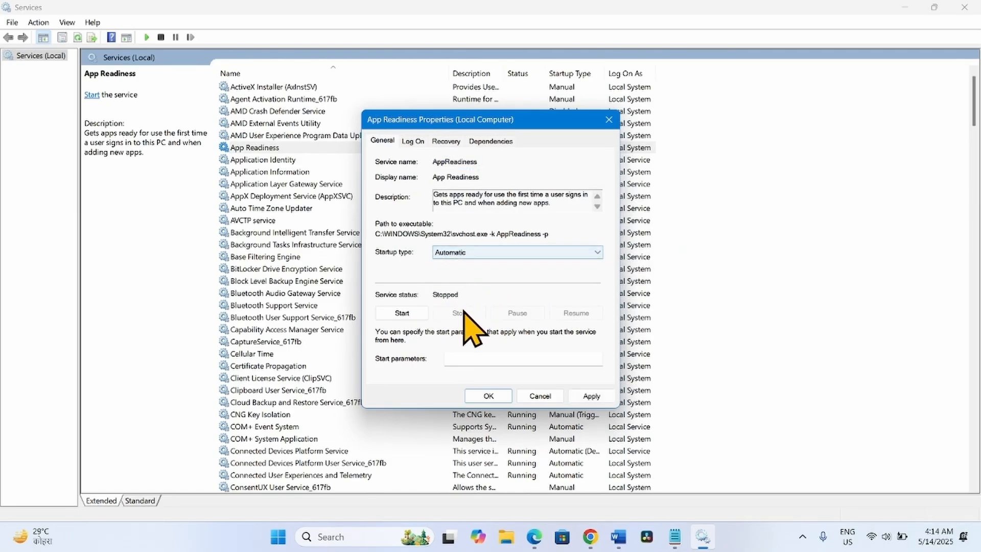
{"action": "left_click", "coordinate": [400, 314]}
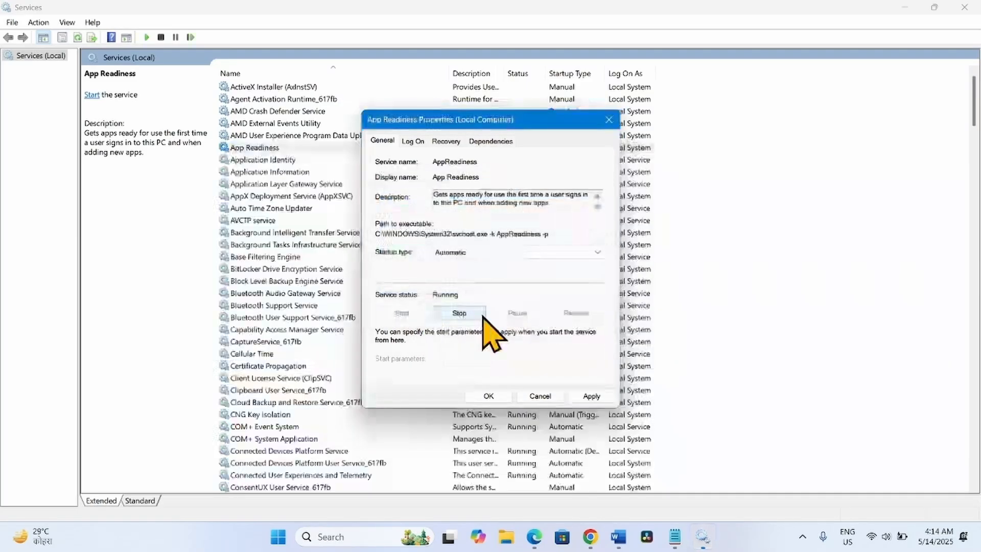
{"action": "left_click", "coordinate": [588, 397]}
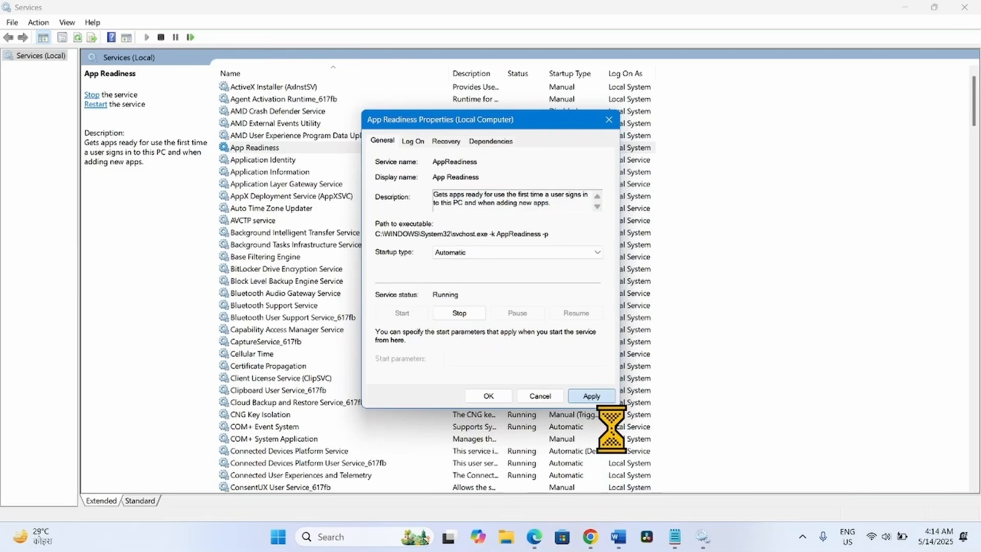
{"action": "left_click", "coordinate": [499, 397]}
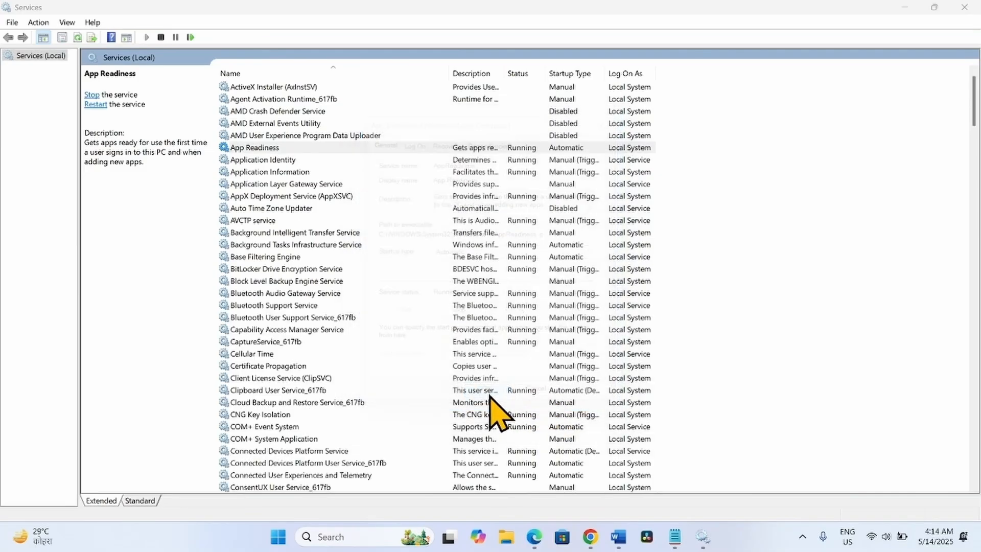
- Restart the App Readiness service
{"action": "right_click", "coordinate": [266, 149]}
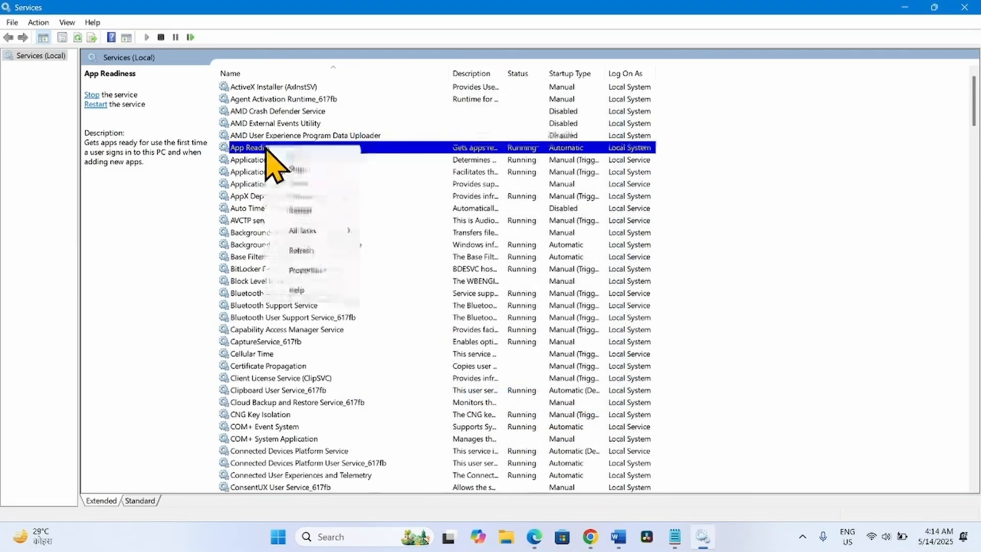
{"action": "left_click", "coordinate": [315, 210]}
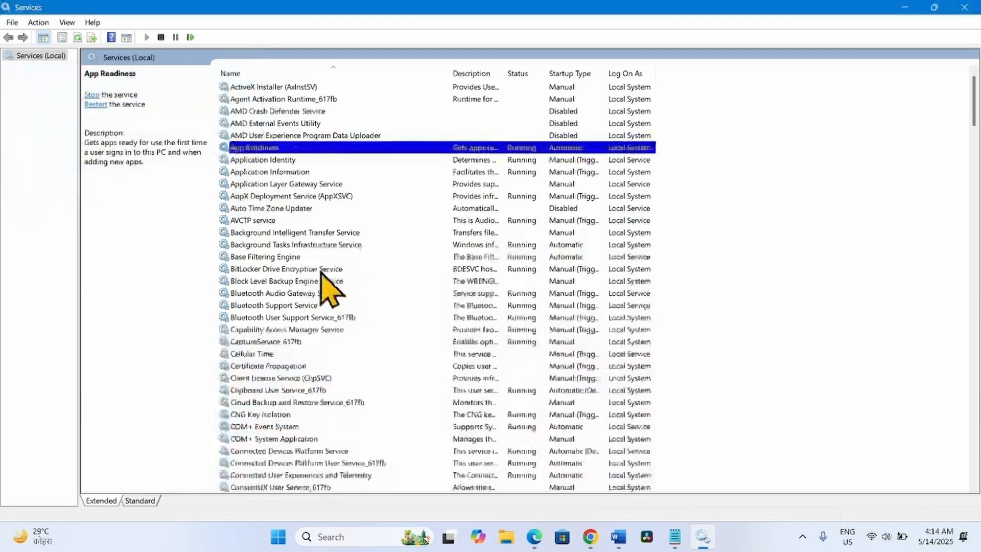
- Set the Background Intelligent Transfer Service's startup type to Automatic, start the service and save its properties
{"action": "left_click", "coordinate": [274, 233]}
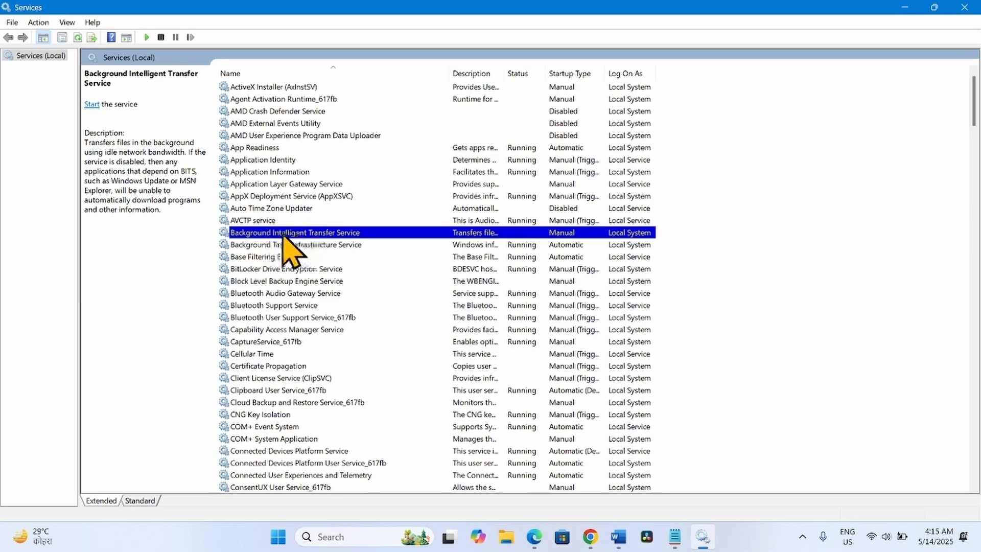
{"action": "right_click", "coordinate": [309, 238]}
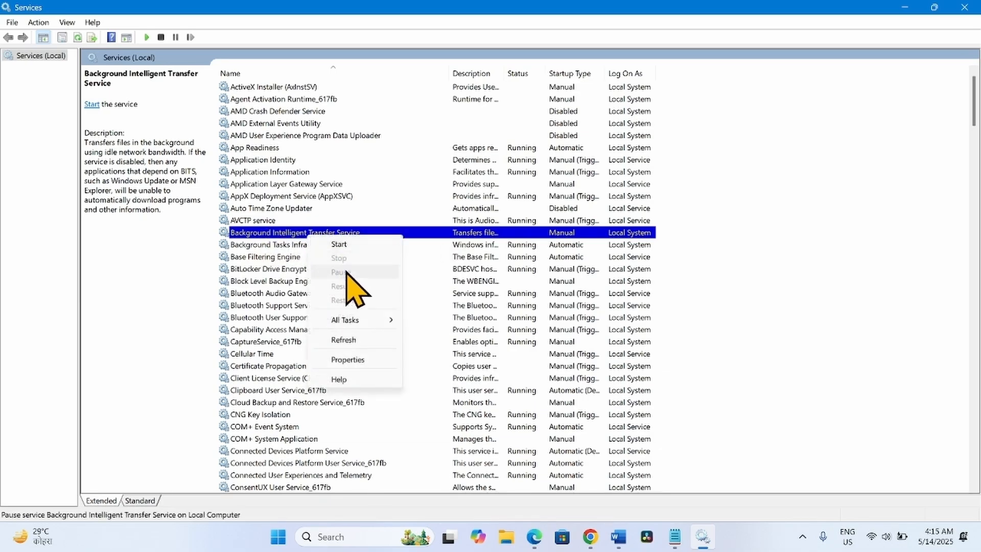
{"action": "left_click", "coordinate": [350, 360]}
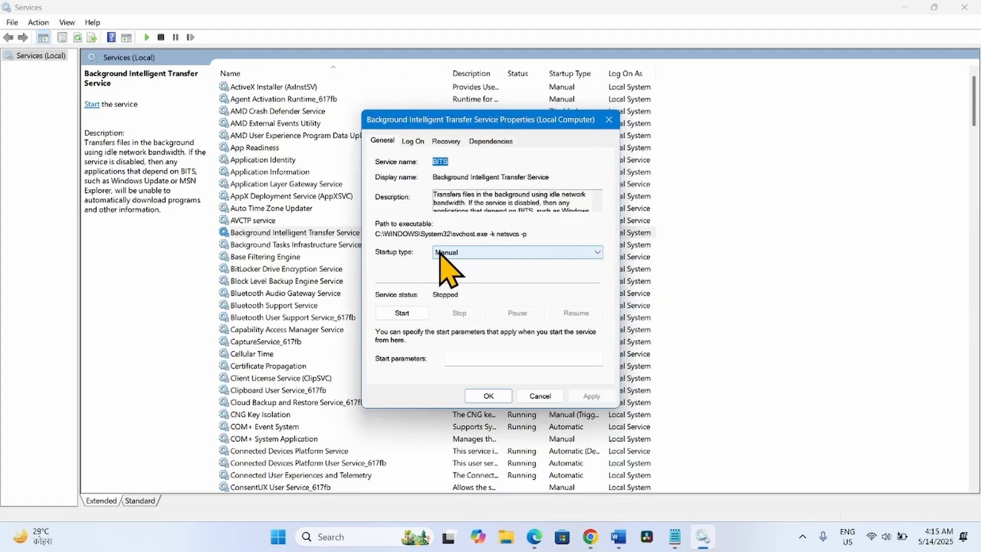
{"action": "left_click", "coordinate": [440, 254]}
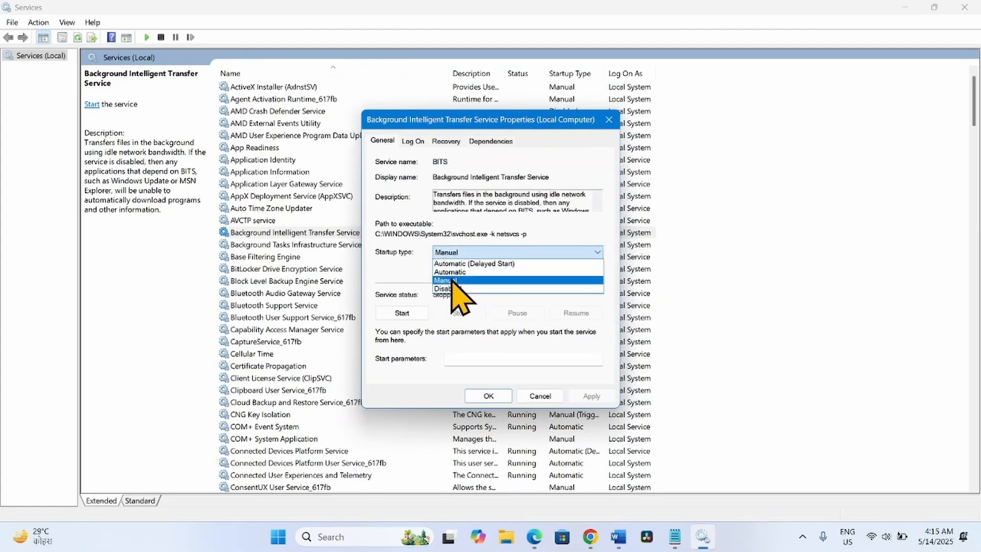
{"action": "left_click", "coordinate": [452, 273]}
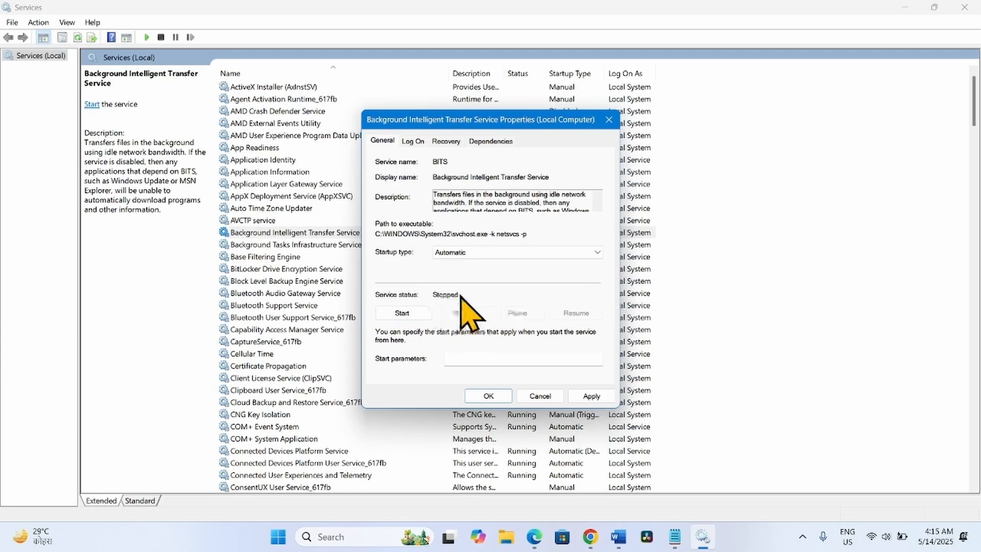
{"action": "left_click", "coordinate": [409, 313]}
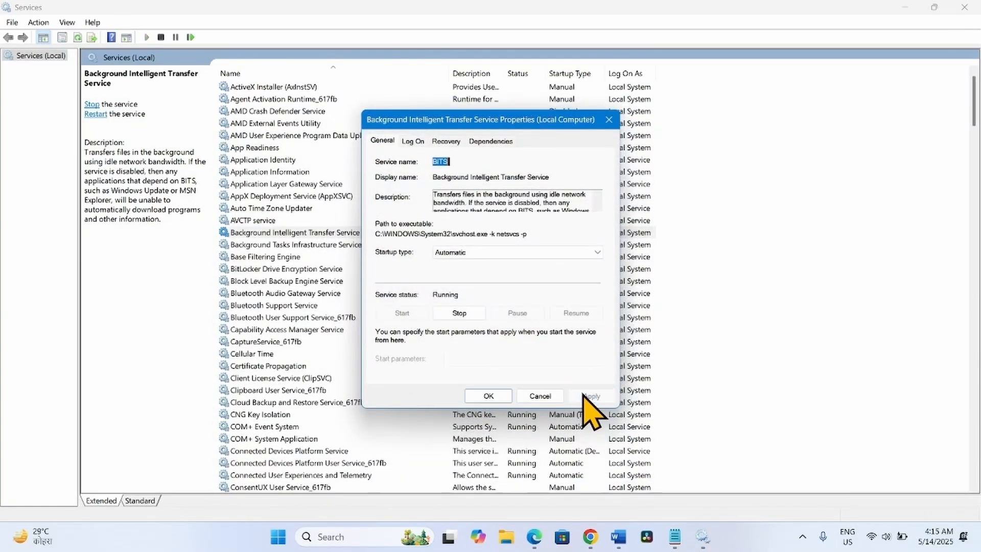
{"action": "left_click", "coordinate": [492, 398]}
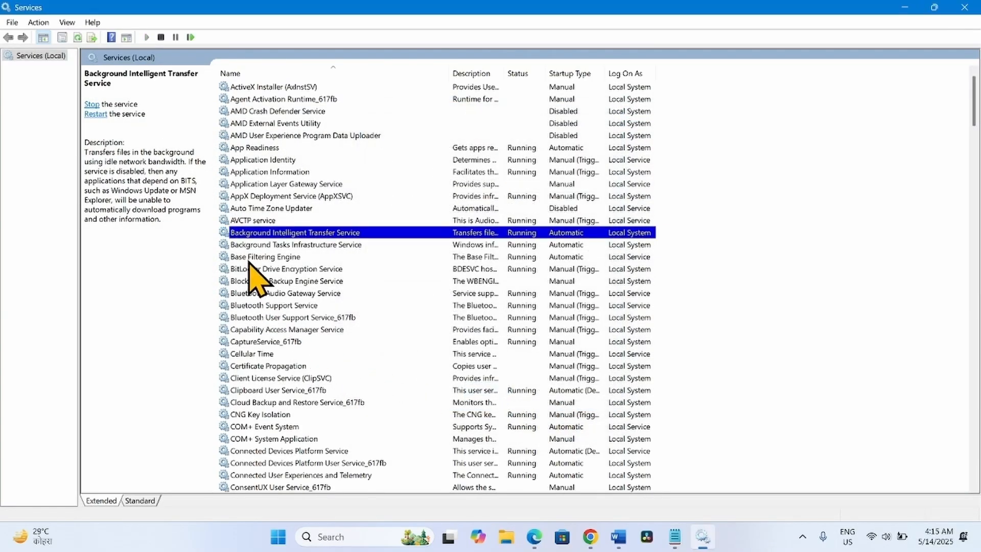
- Restart the Background Intelligent Transfer Service
{"action": "right_click", "coordinate": [254, 234]}
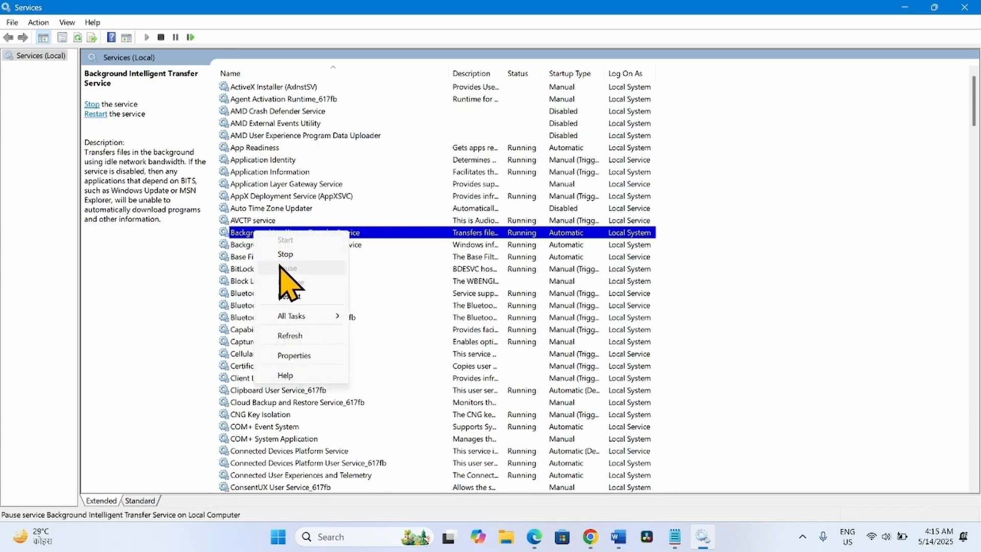
{"action": "left_click", "coordinate": [288, 296]}
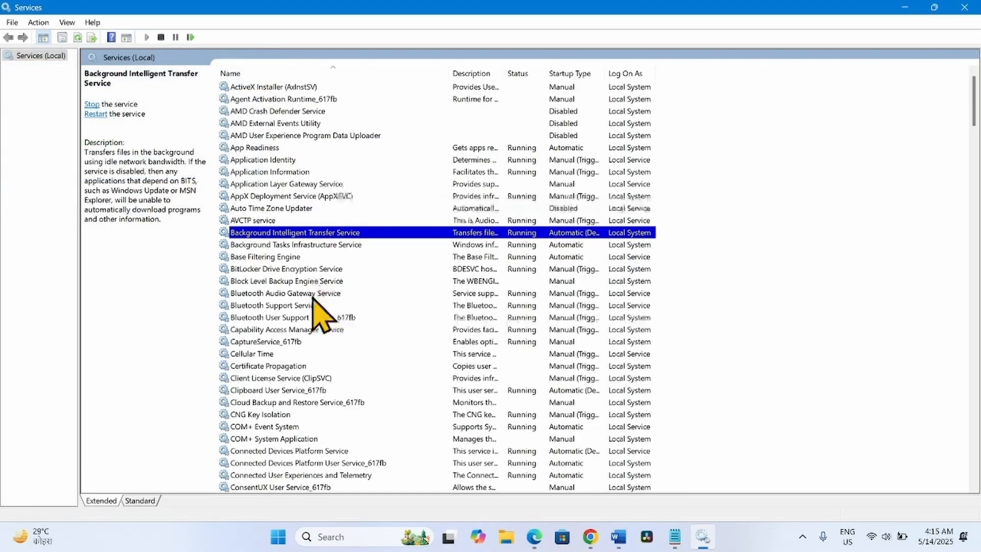
- Set the Cryptographic Services startup type to Automatic and save its properties
{"action": "scroll", "coordinate": [317, 347], "scroll_direction": "down", "scroll_amount": 4}
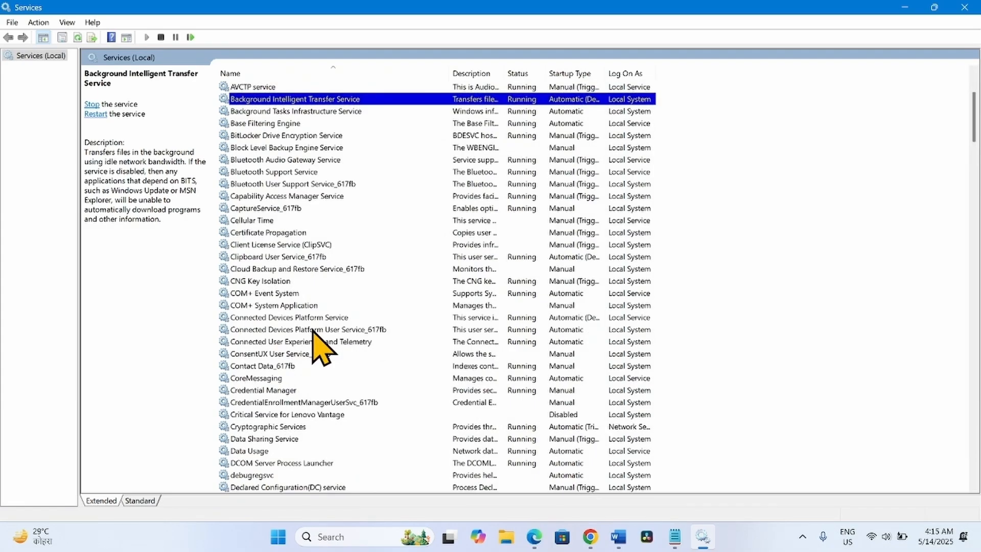
{"action": "scroll", "coordinate": [286, 332], "scroll_direction": "down", "scroll_amount": 4}
{"action": "left_click", "coordinate": [257, 293]}
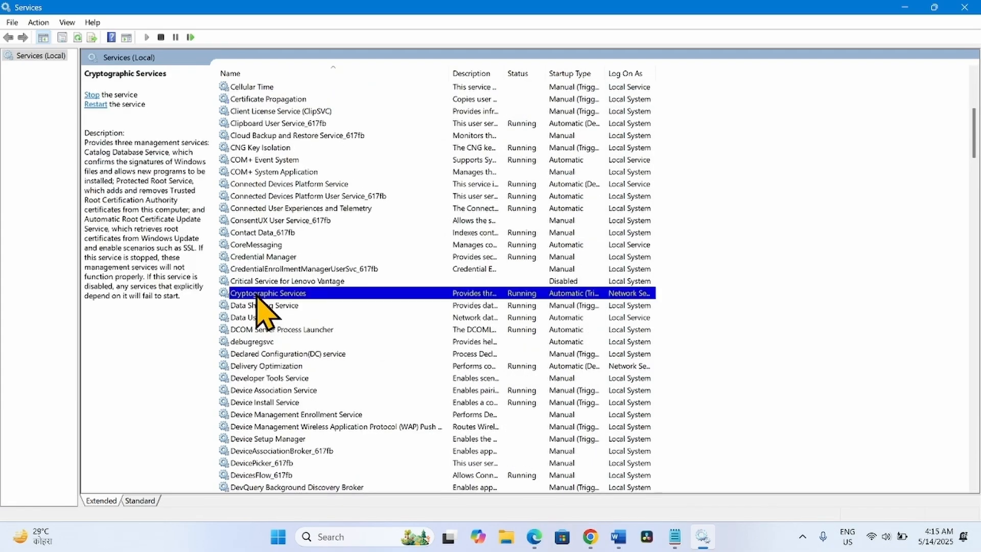
{"action": "right_click", "coordinate": [256, 295]}
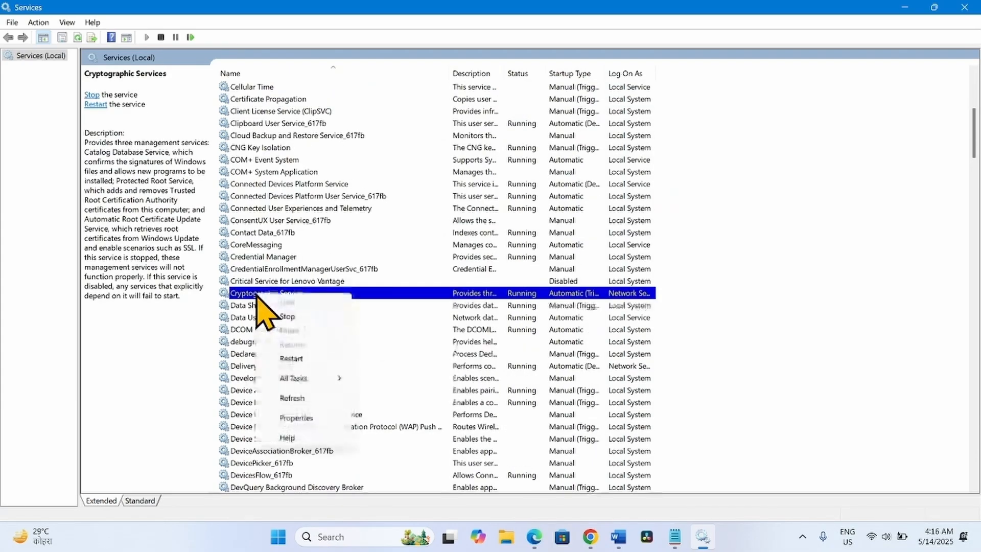
{"action": "left_click", "coordinate": [296, 417]}
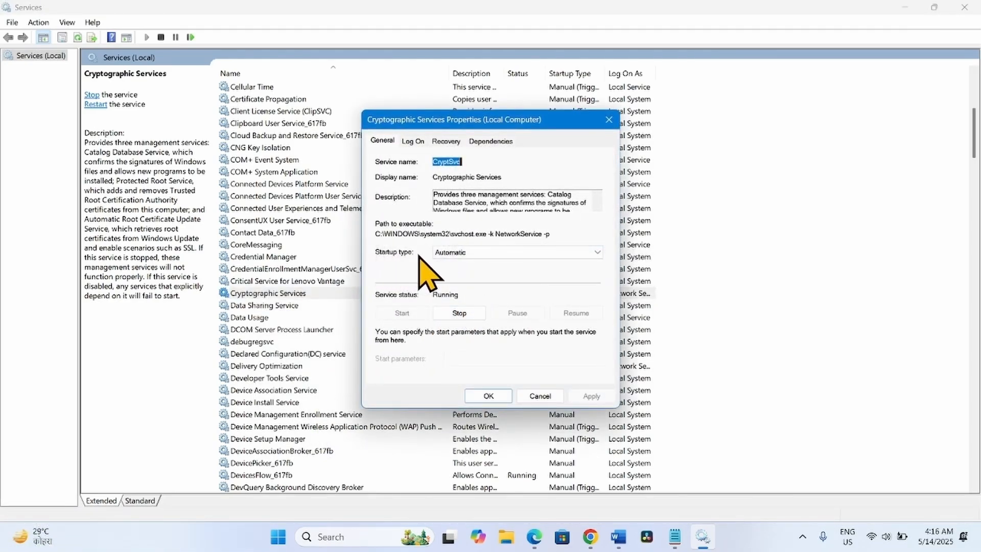
{"action": "left_click", "coordinate": [452, 256]}
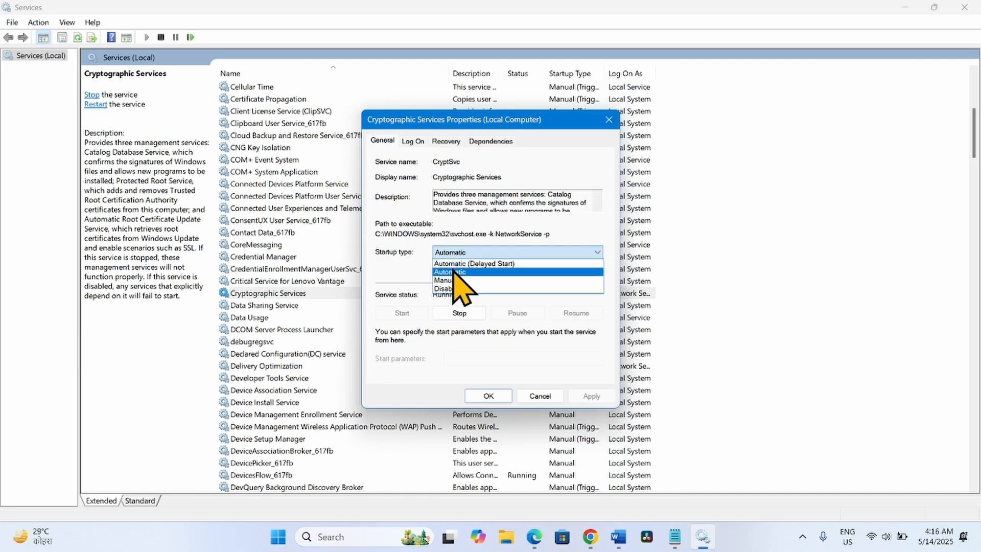
{"action": "left_click", "coordinate": [456, 274]}
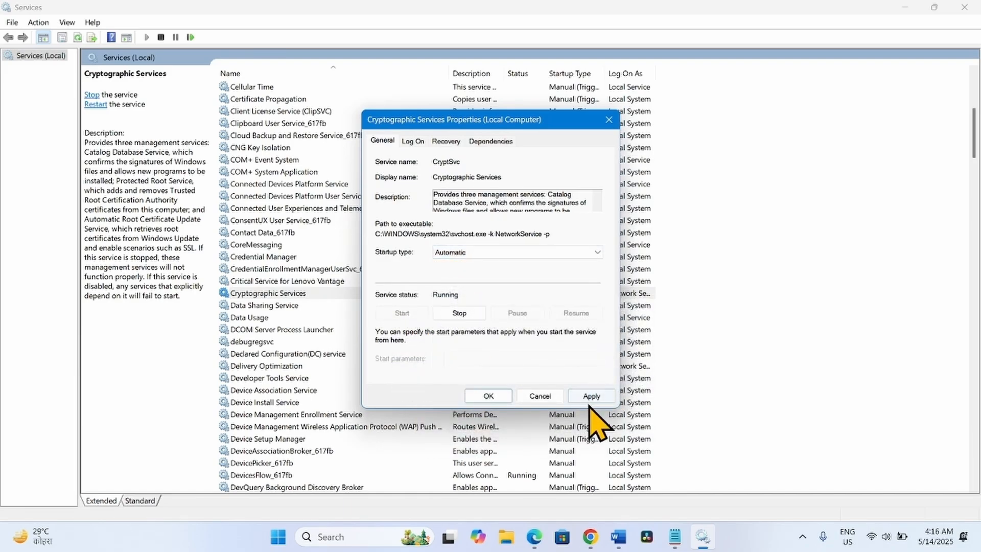
{"action": "left_click", "coordinate": [498, 396]}
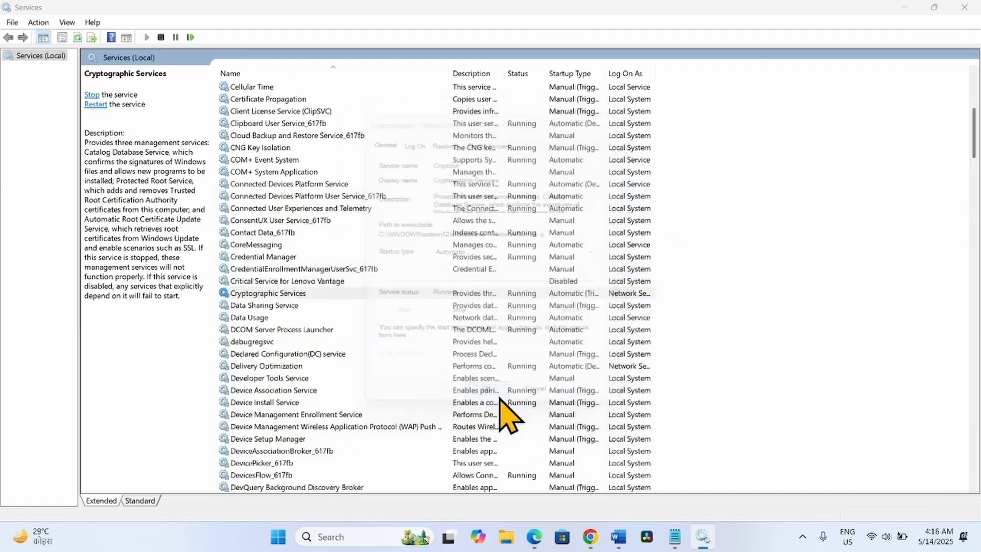
- Restart Cryptographic Services together with its dependent services
{"action": "right_click", "coordinate": [275, 295]}
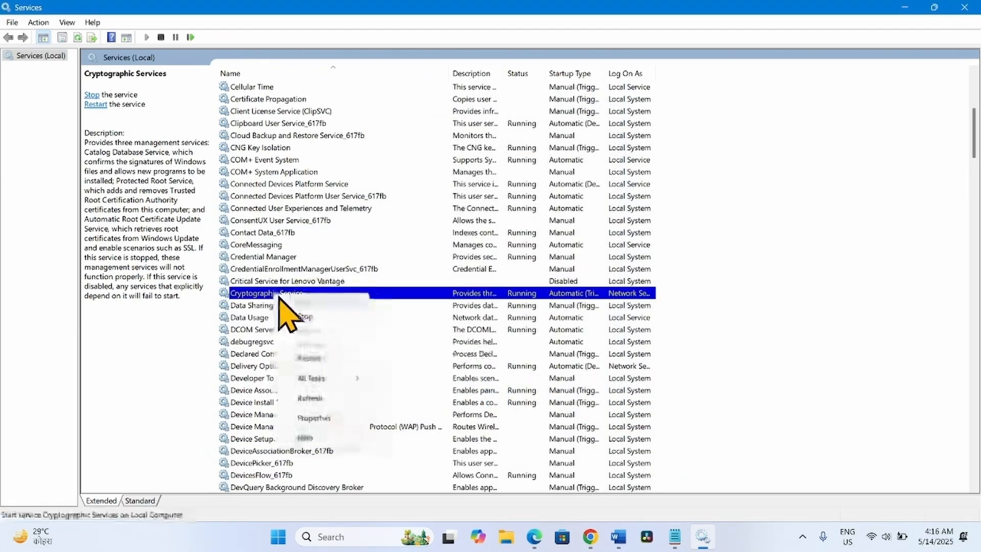
{"action": "left_click", "coordinate": [309, 358]}
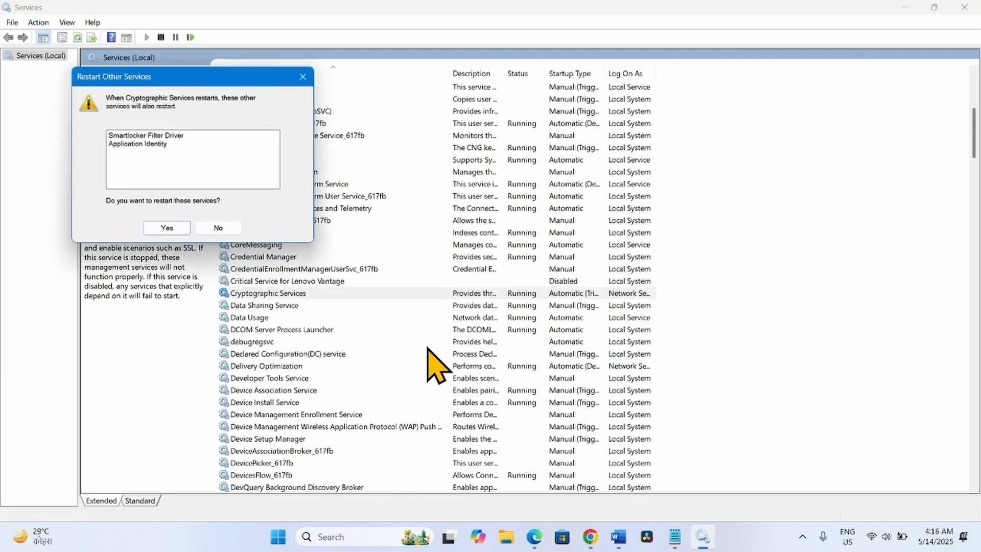
{"action": "left_click", "coordinate": [167, 228]}
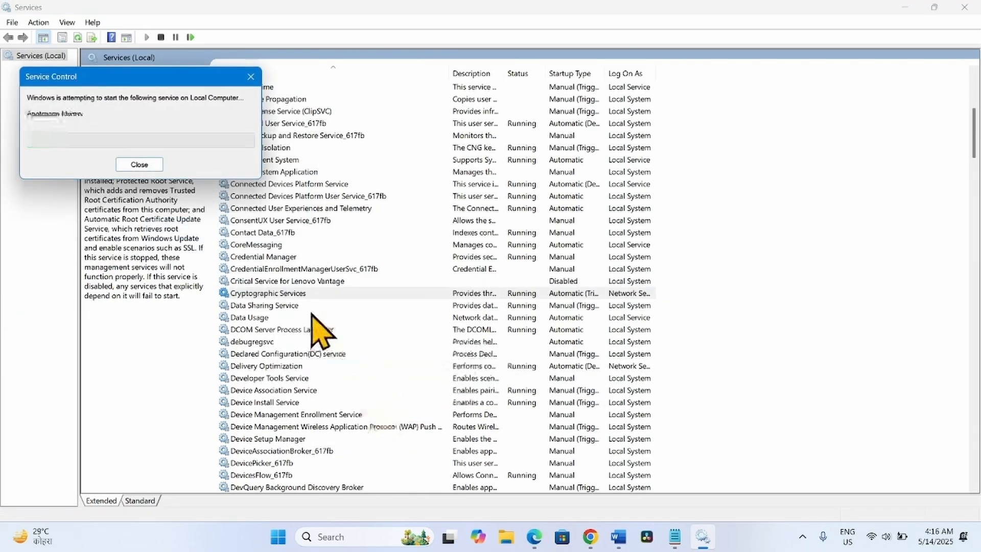
- Set the Windows Update service's startup type to Automatic, then apply and save its properties
{"action": "scroll", "coordinate": [322, 348], "scroll_direction": "down", "scroll_amount": 20}
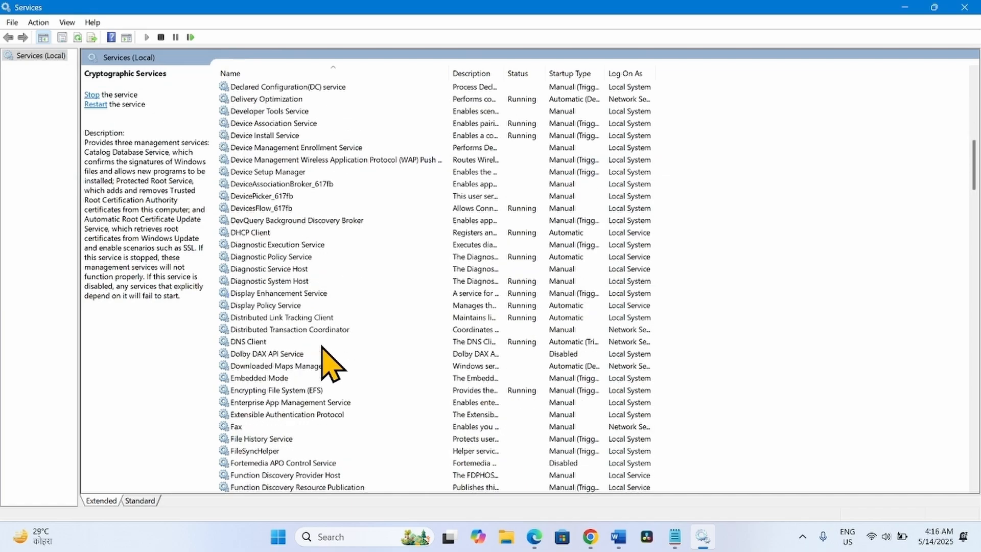
{"action": "scroll", "coordinate": [329, 364], "scroll_direction": "down", "scroll_amount": 1}
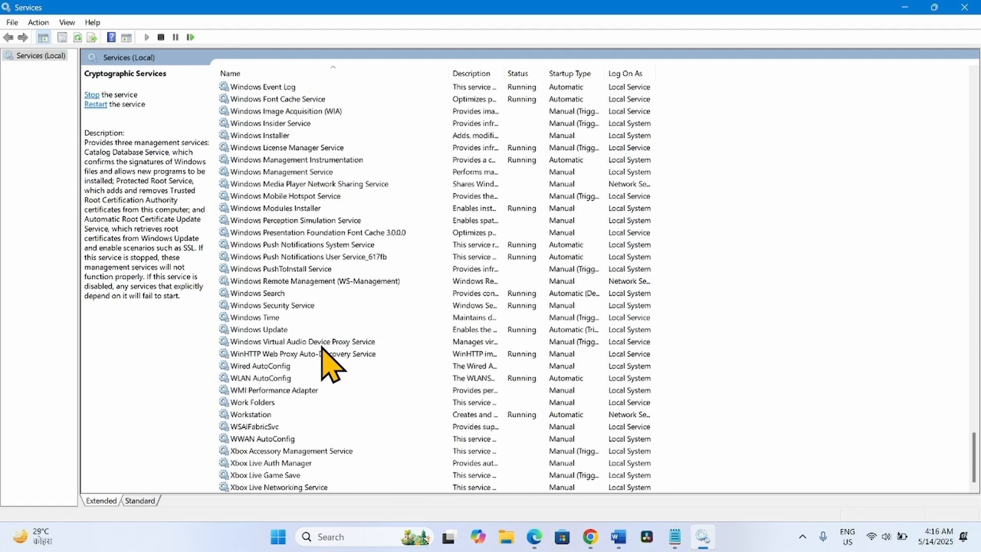
{"action": "left_click", "coordinate": [270, 330]}
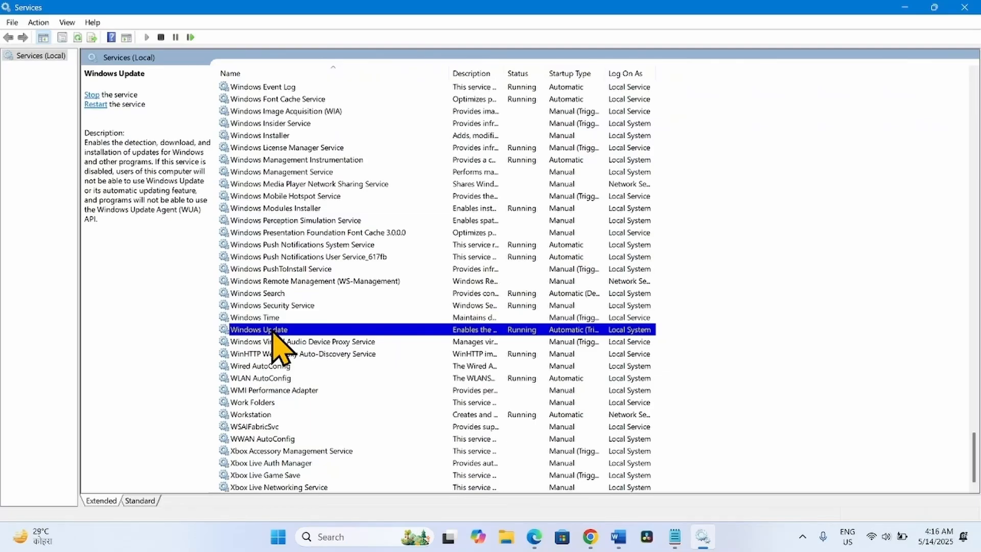
{"action": "right_click", "coordinate": [272, 331]}
{"action": "left_click", "coordinate": [327, 451]}
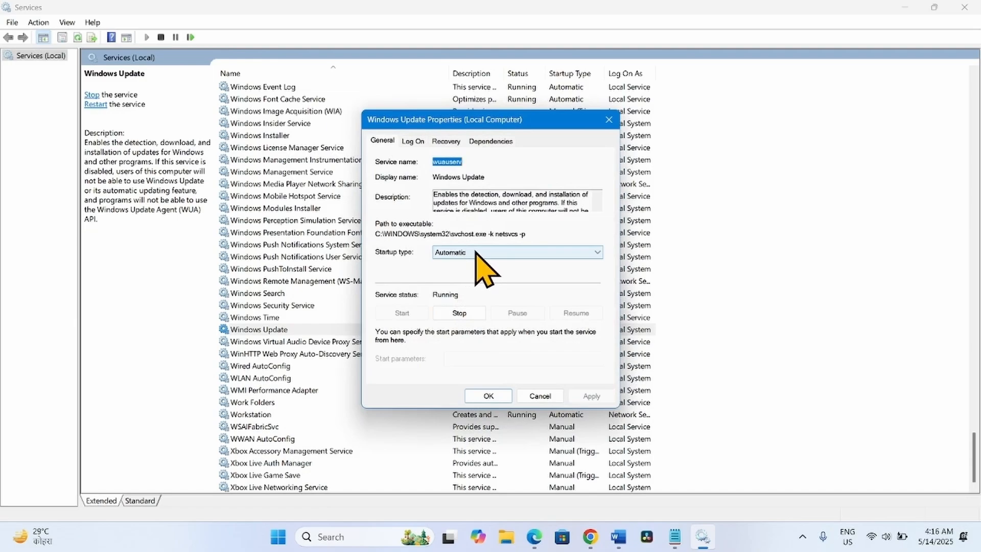
{"action": "left_click", "coordinate": [476, 252]}
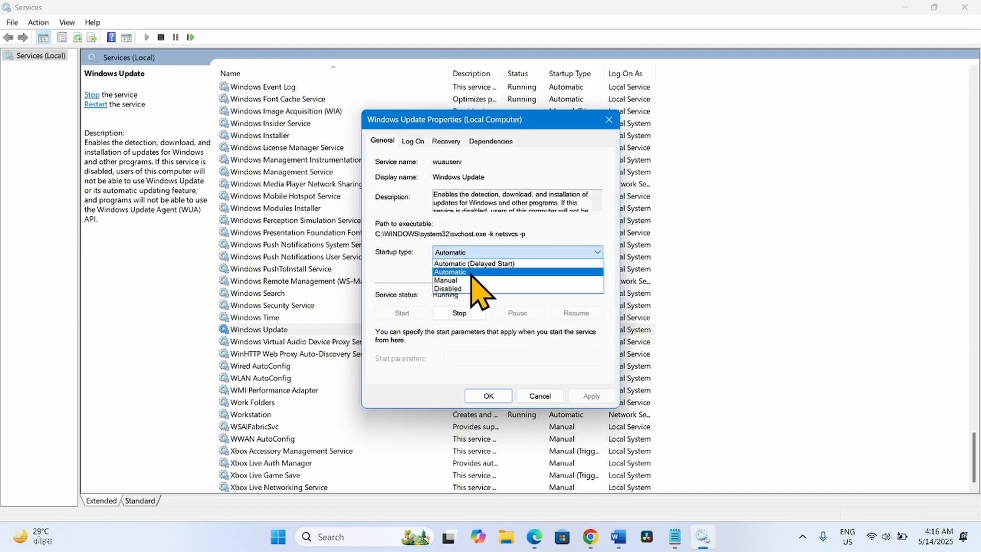
{"action": "left_click", "coordinate": [490, 272]}
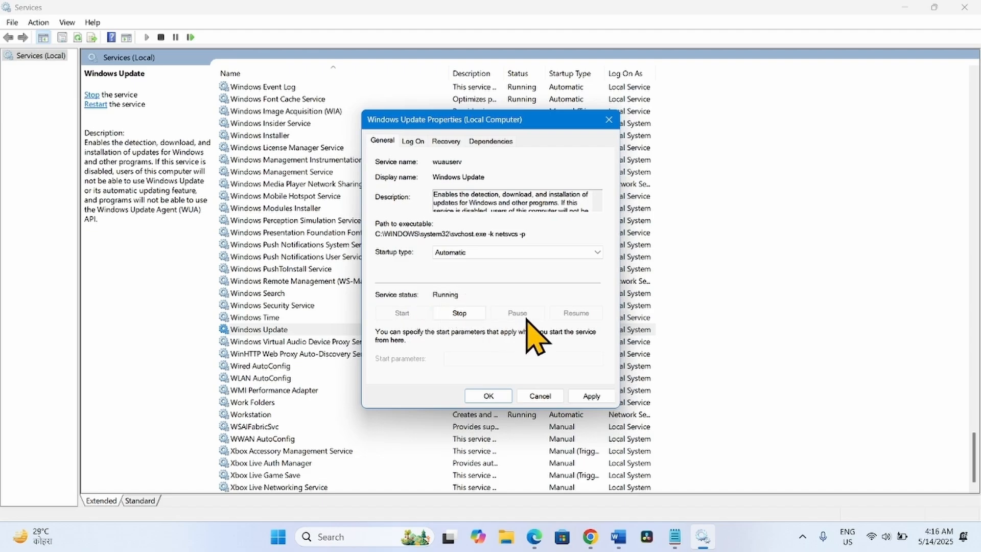
{"action": "left_click", "coordinate": [591, 397]}
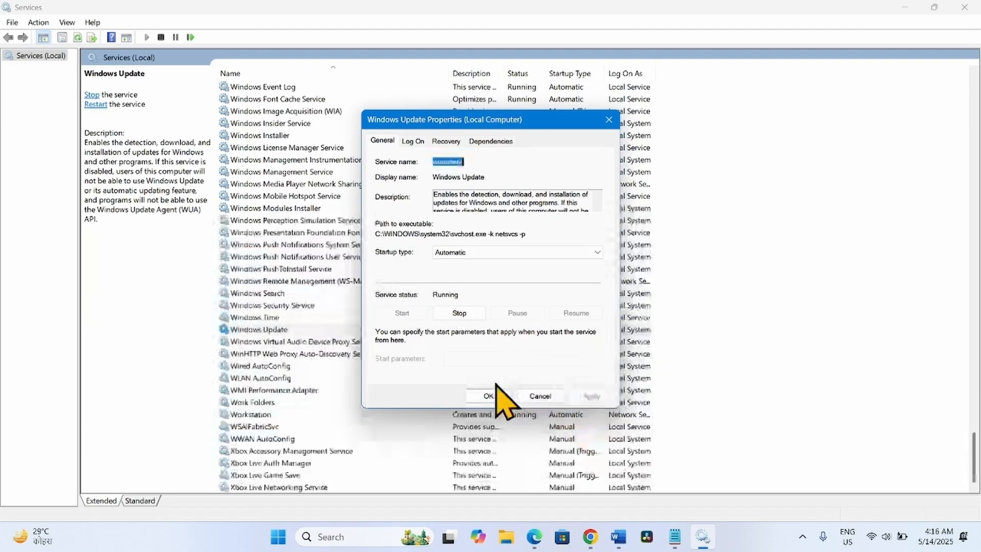
{"action": "left_click", "coordinate": [486, 396]}
- Restart the Windows Update service and close the Services console
{"action": "left_click", "coordinate": [278, 331]}
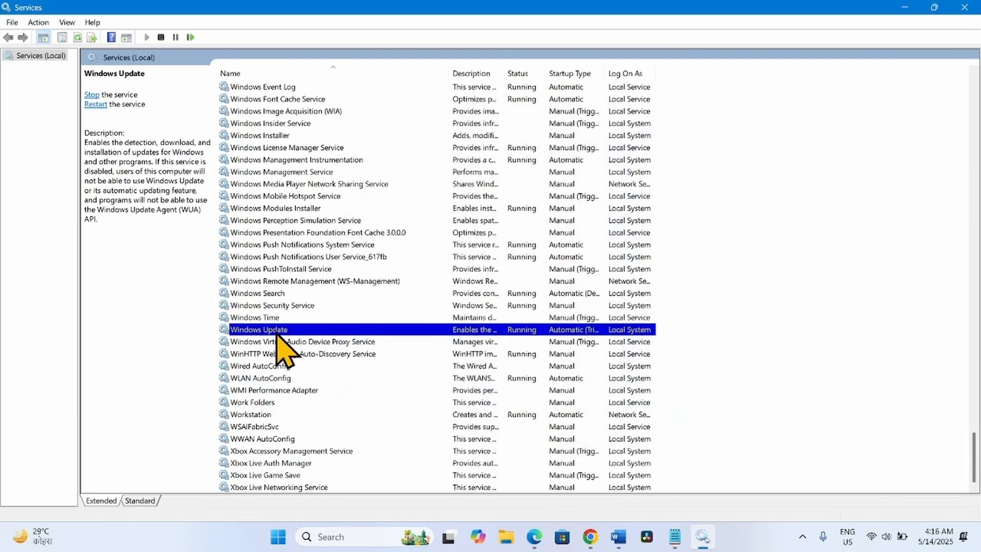
{"action": "right_click", "coordinate": [276, 333]}
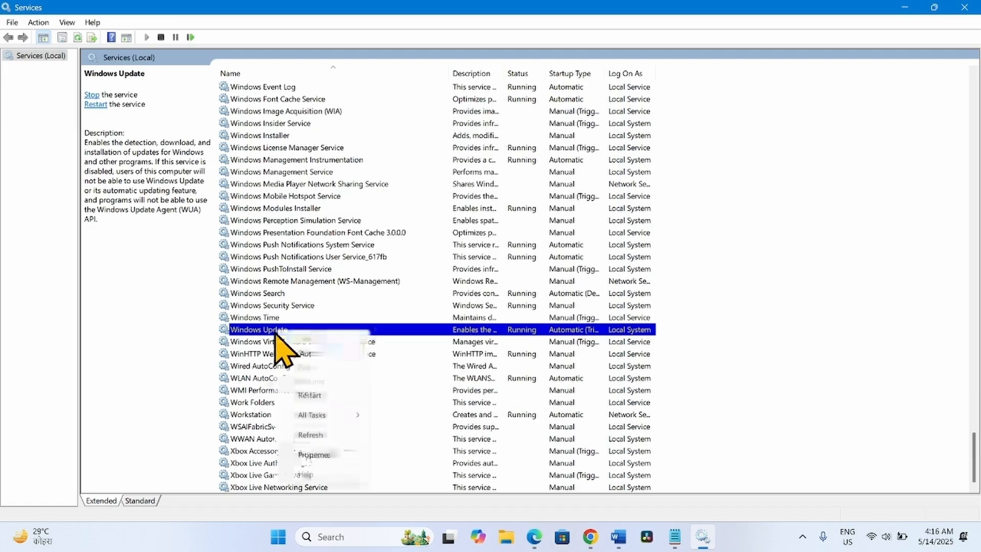
{"action": "left_click", "coordinate": [309, 395]}
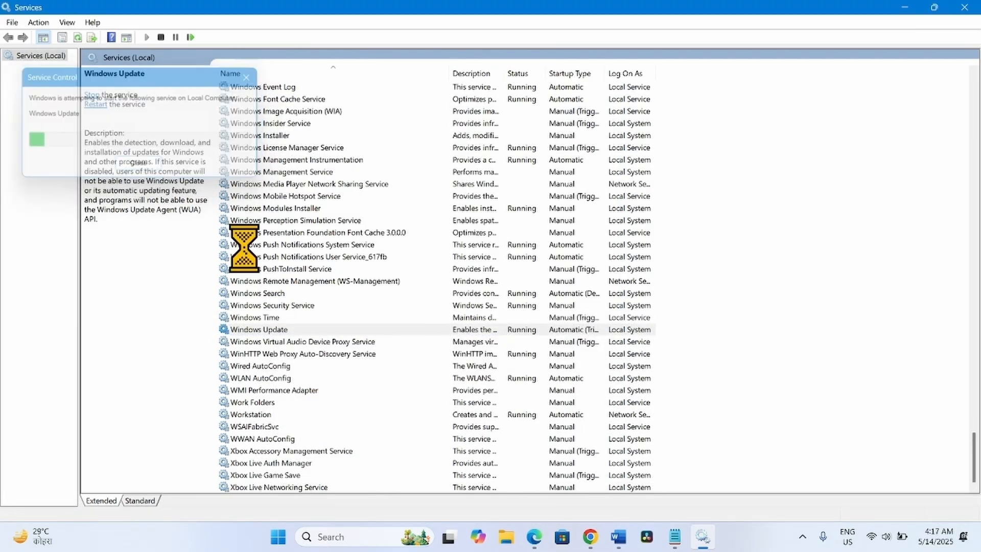
{"action": "left_click", "coordinate": [964, 7]}
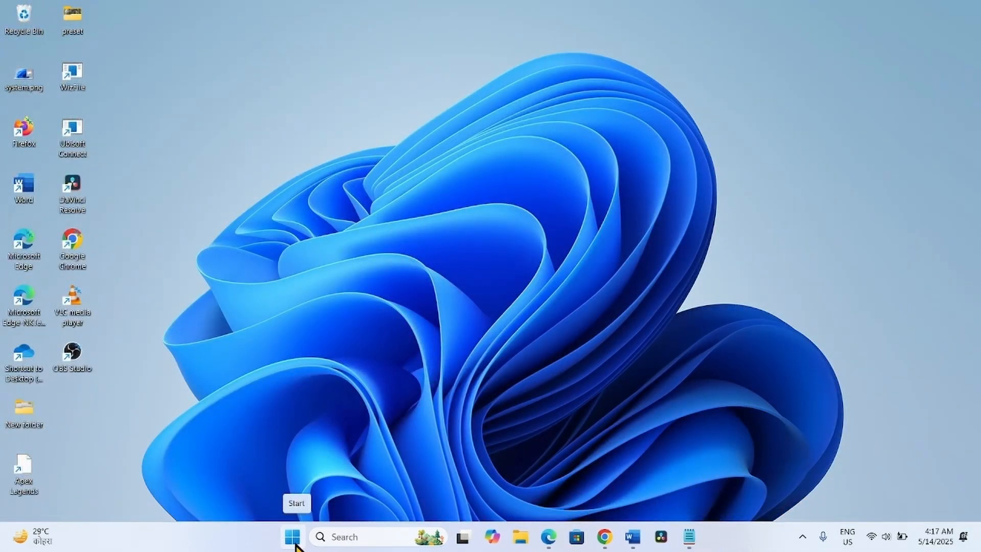
{"action": "left_click", "coordinate": [293, 537]}
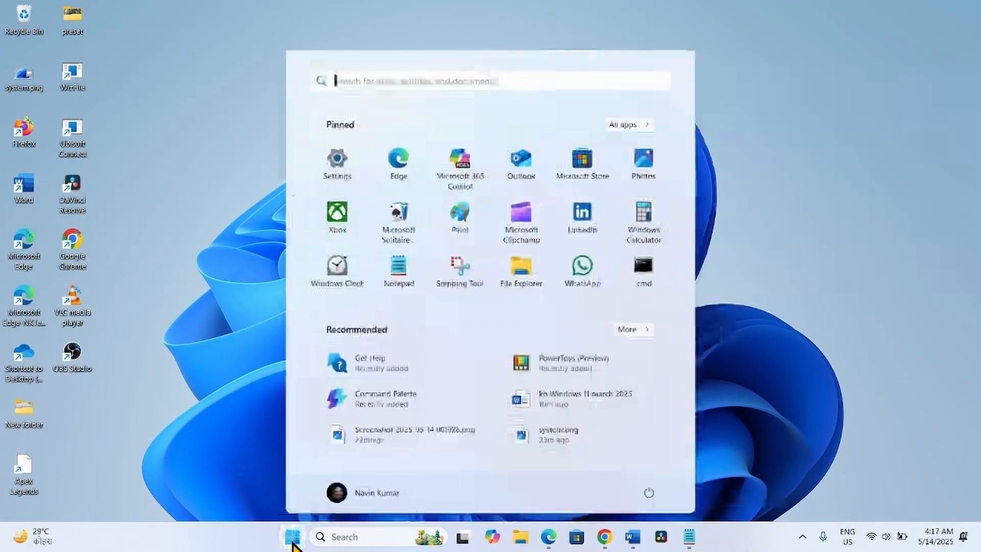
{"action": "left_click", "coordinate": [508, 466]}
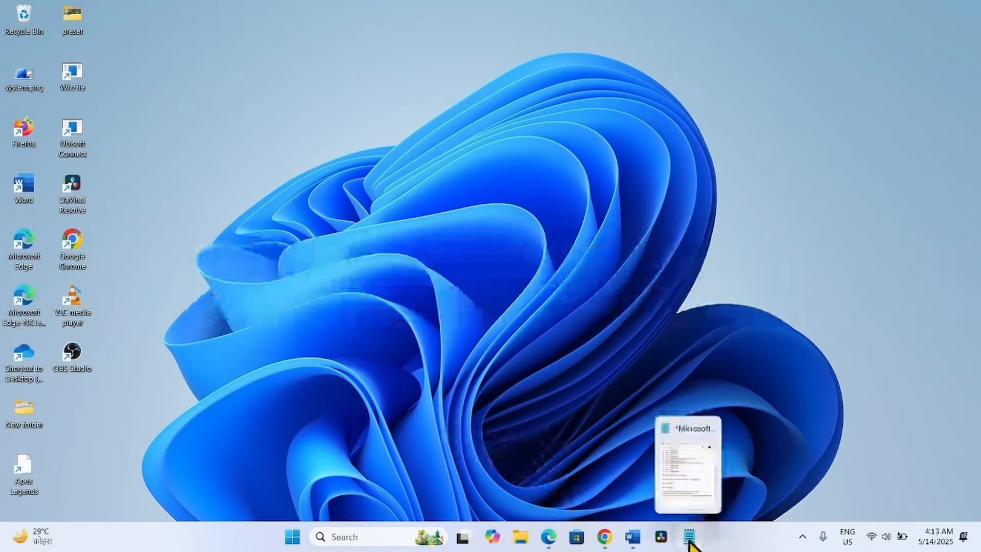
- Switch to the Notepad notes and copy the howto-connect.com link to howtoconnect_windows_update_reset.zip
{"action": "left_click", "coordinate": [688, 537]}
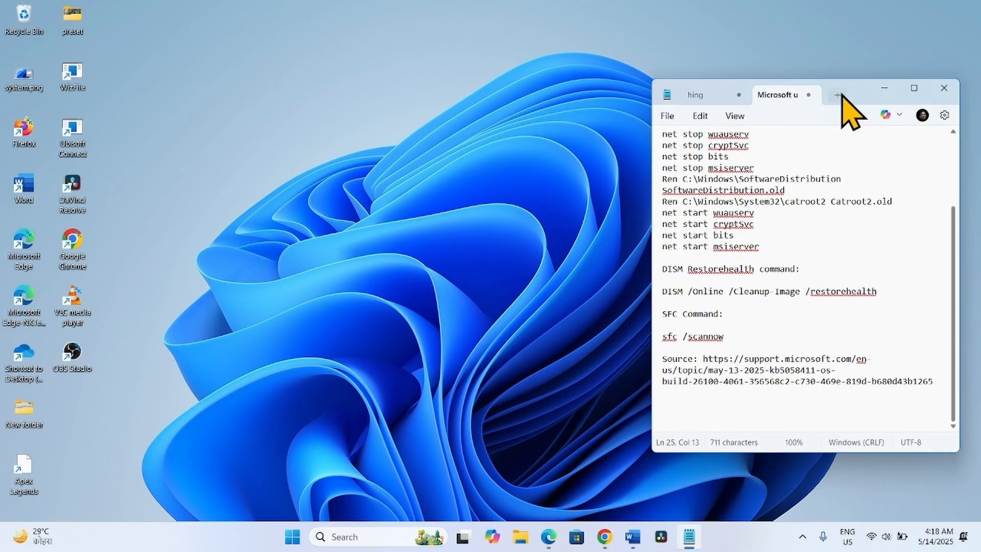
{"action": "scroll", "coordinate": [867, 226], "scroll_direction": "up", "scroll_amount": 4}
{"action": "left_click", "coordinate": [749, 208]}
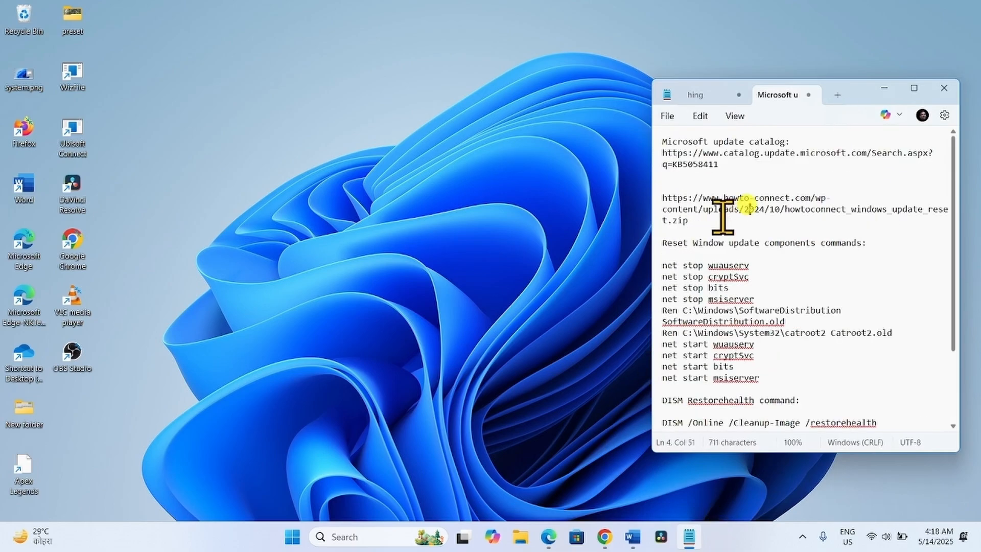
{"action": "triple_click", "coordinate": [692, 219]}
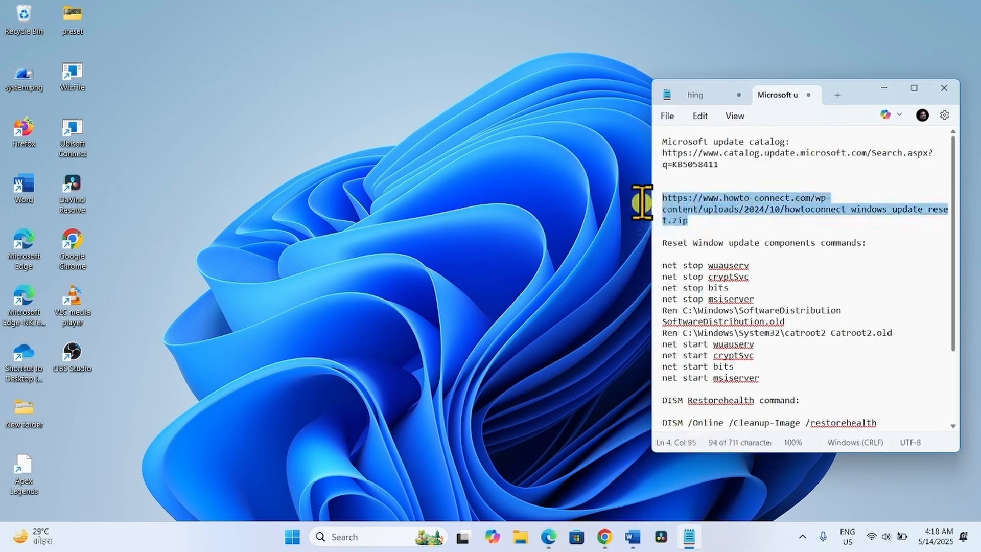
{"action": "right_click", "coordinate": [700, 210]}
{"action": "left_click", "coordinate": [737, 69]}
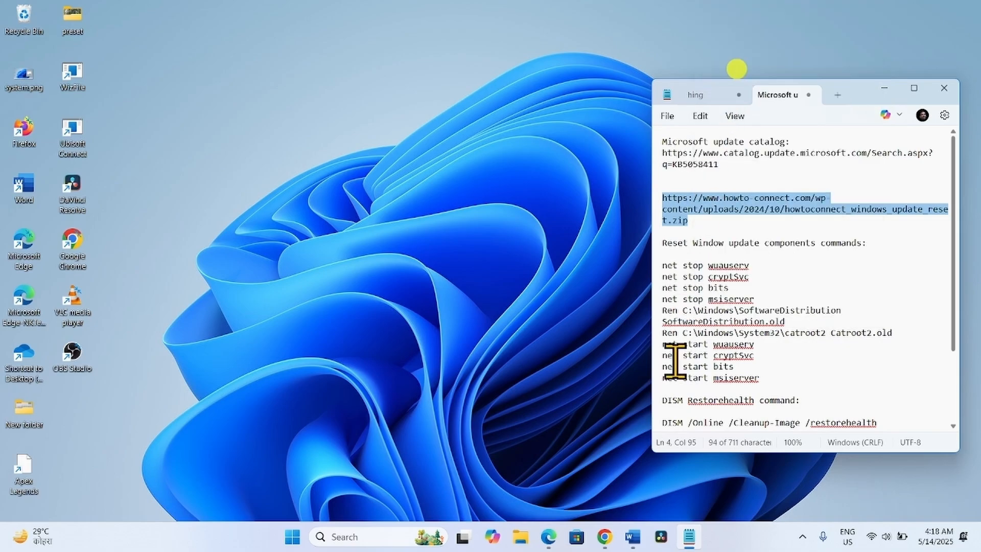
- Open Google Chrome with a new tab and maximize its window
{"action": "left_click", "coordinate": [606, 541]}
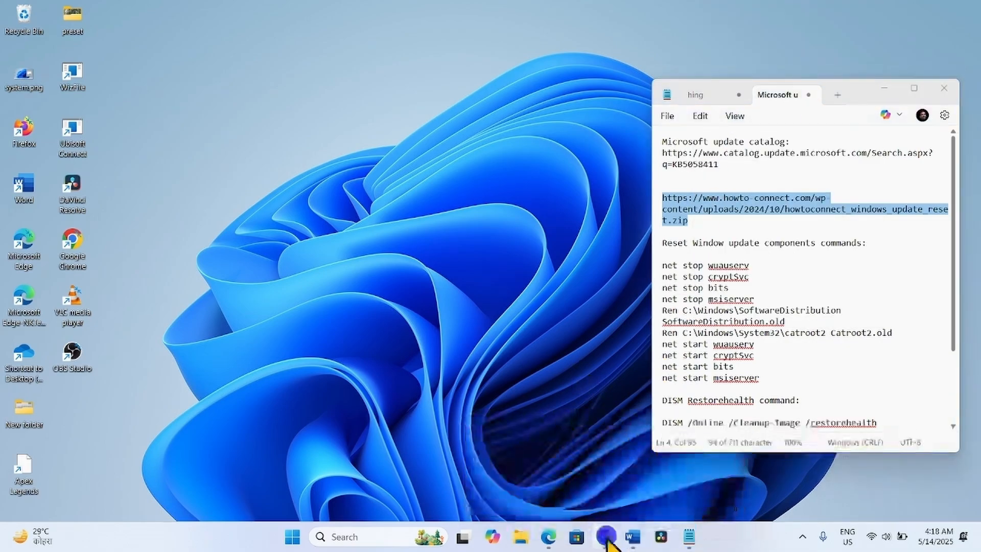
{"action": "right_click", "coordinate": [607, 541]}
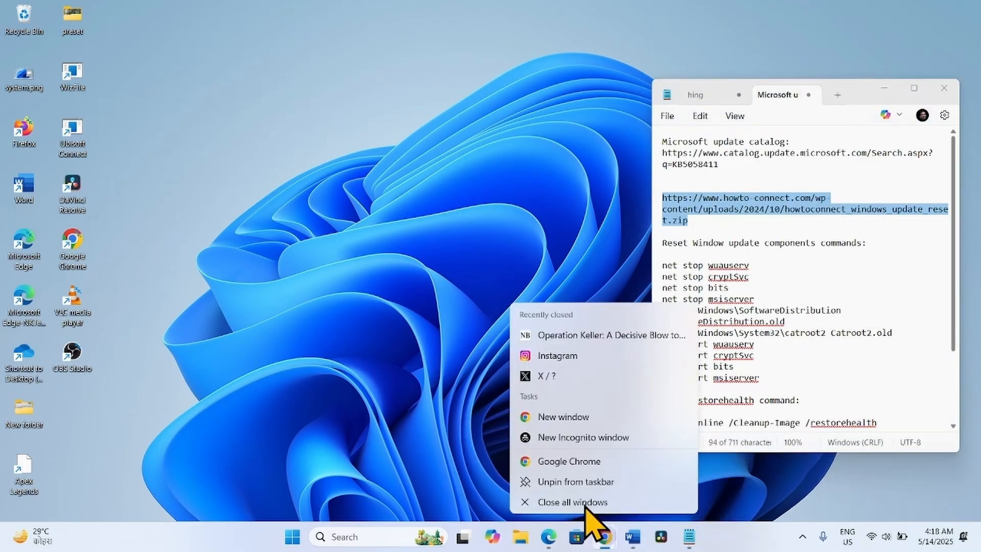
{"action": "left_click", "coordinate": [553, 461]}
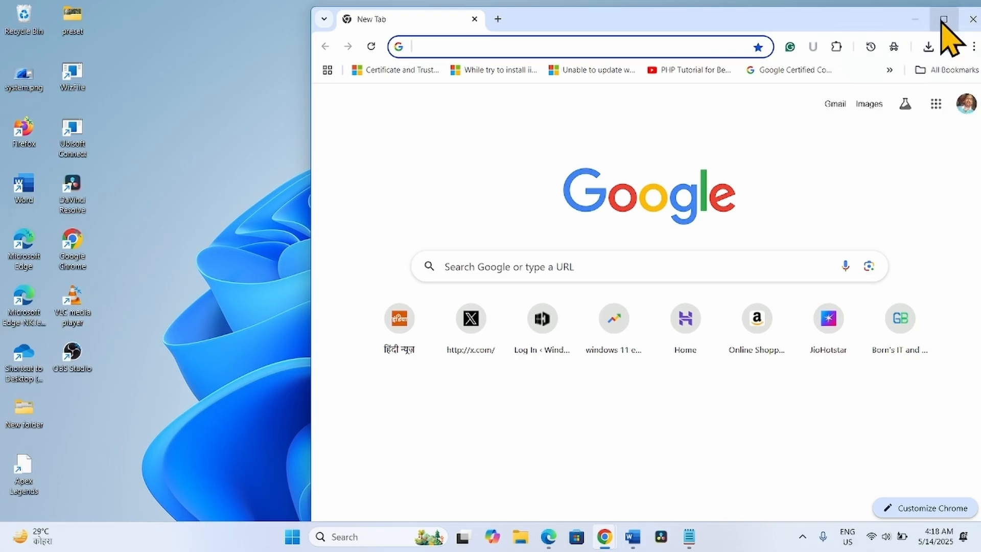
{"action": "left_click", "coordinate": [944, 19]}
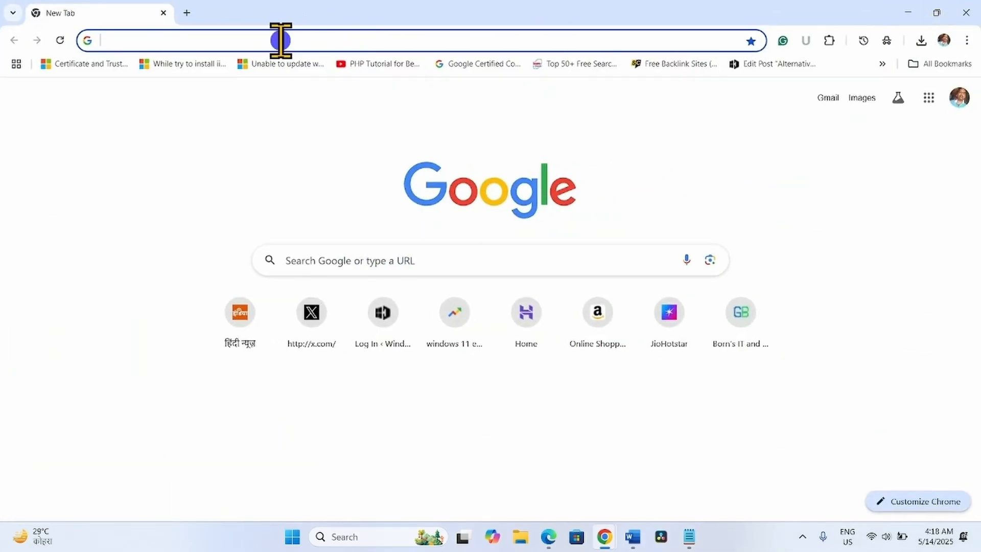
- Go to the copied link to download howtoconnect_windows_update_reset.zip and show the recent downloads
{"action": "right_click", "coordinate": [281, 40]}
{"action": "left_click", "coordinate": [349, 163]}
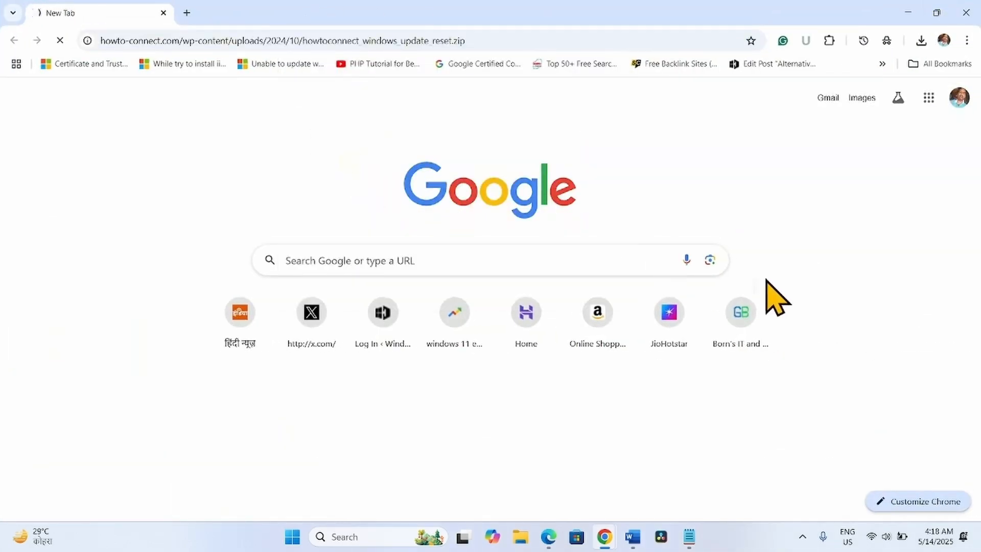
{"action": "left_click", "coordinate": [922, 43]}
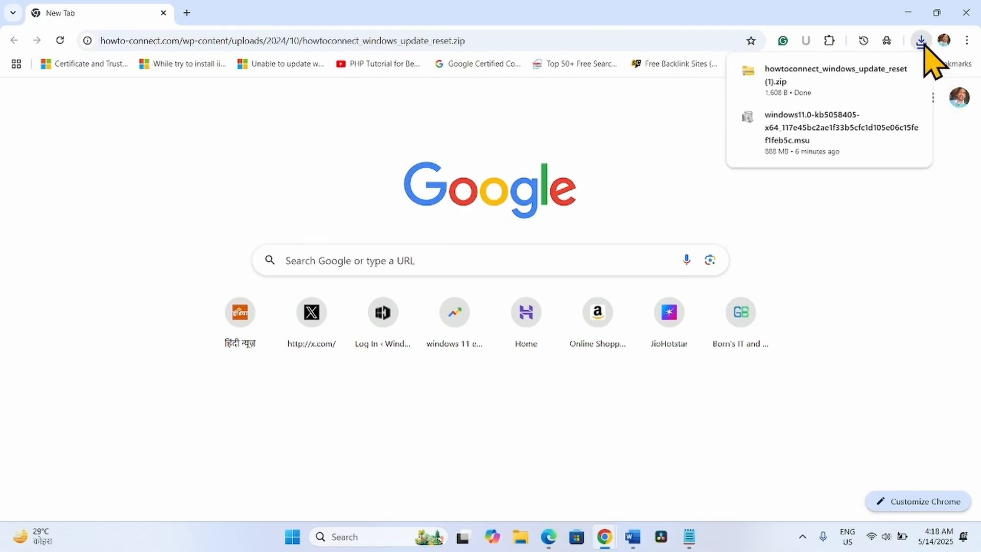
- Show the downloaded howtoconnect_windows_update_reset (1).zip in its folder and extract it to the suggested destination
{"action": "mouse_move", "coordinate": [823, 84]}
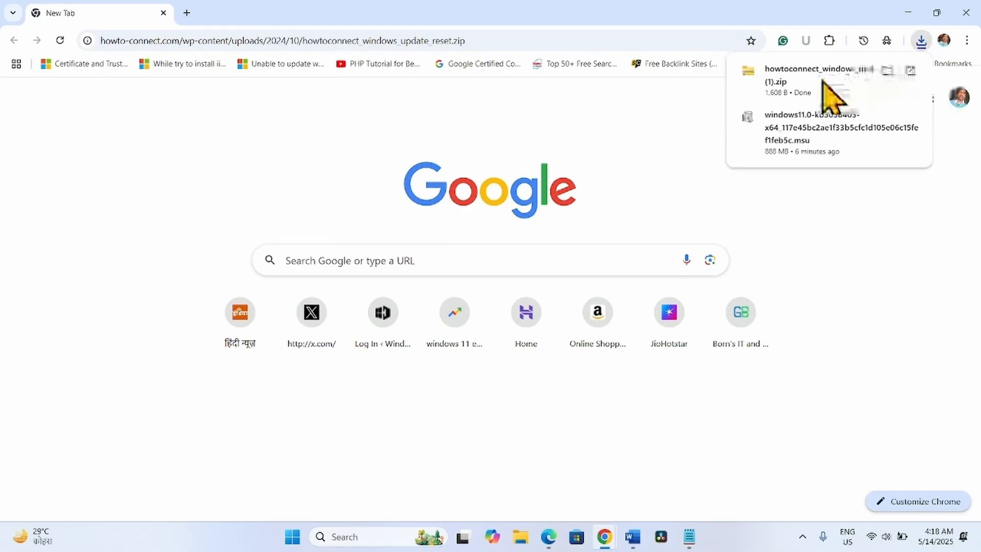
{"action": "left_click", "coordinate": [887, 71]}
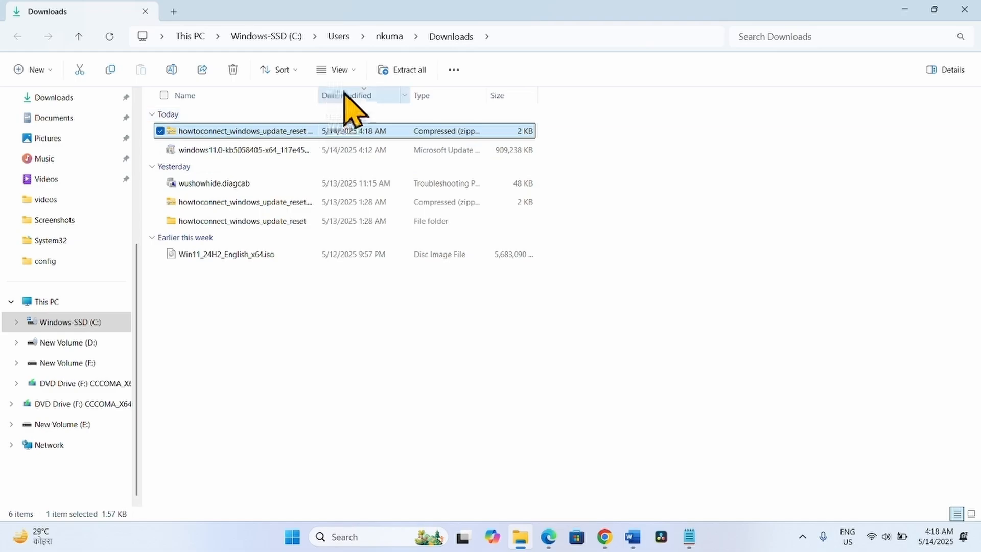
{"action": "left_click", "coordinate": [412, 70]}
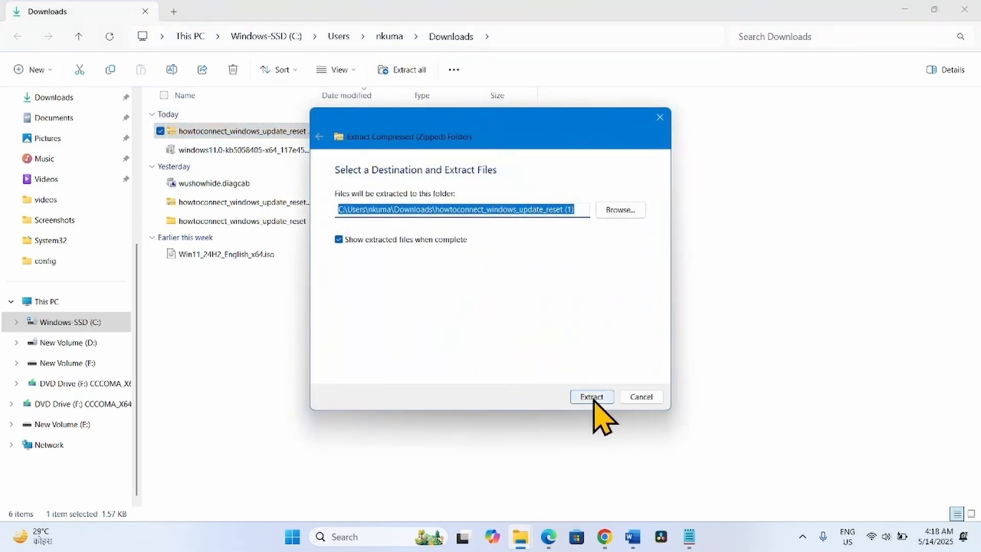
{"action": "left_click", "coordinate": [591, 398]}
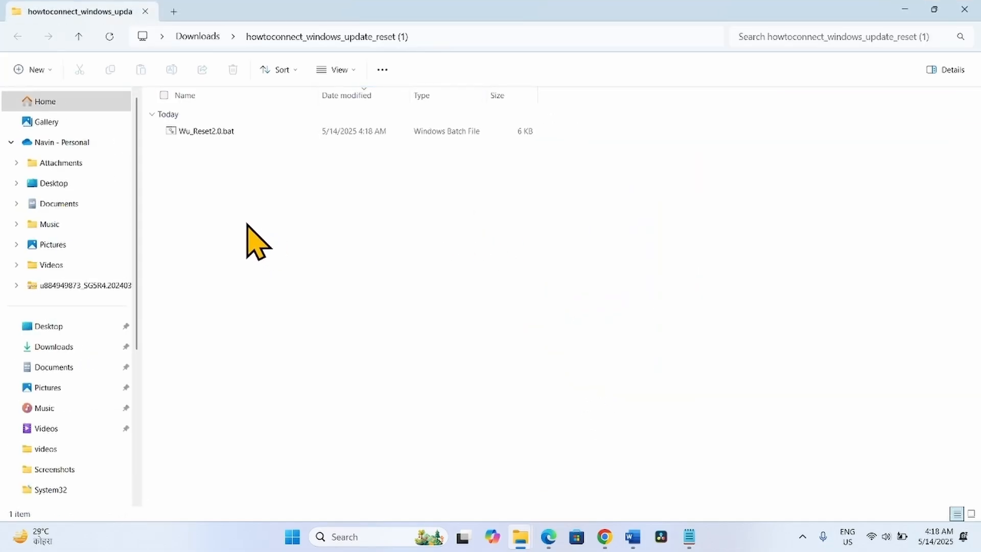
- Run Wu_Reset2.0.bat as administrator, answer y to stopping the dependent services, and exit the script at its end
{"action": "right_click", "coordinate": [195, 132]}
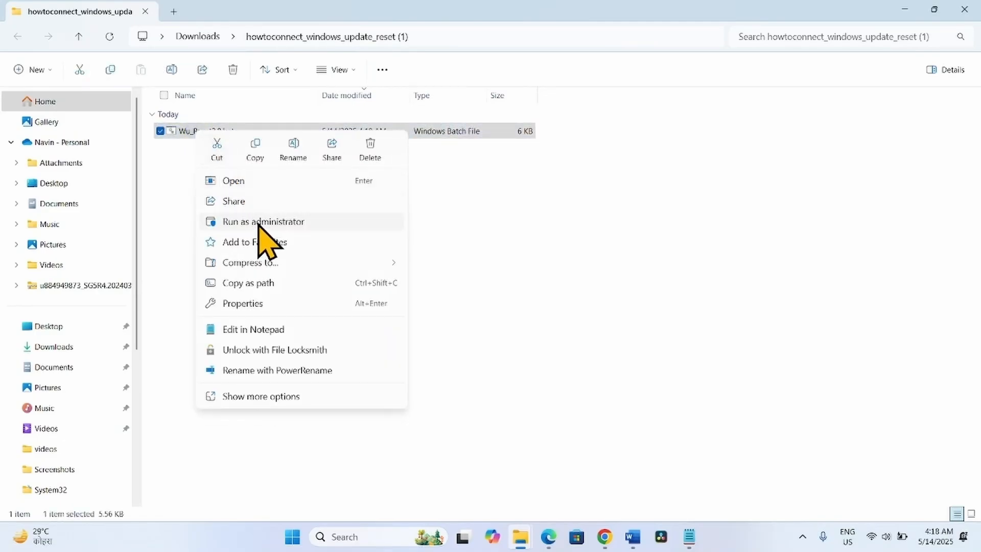
{"action": "left_click", "coordinate": [258, 222]}
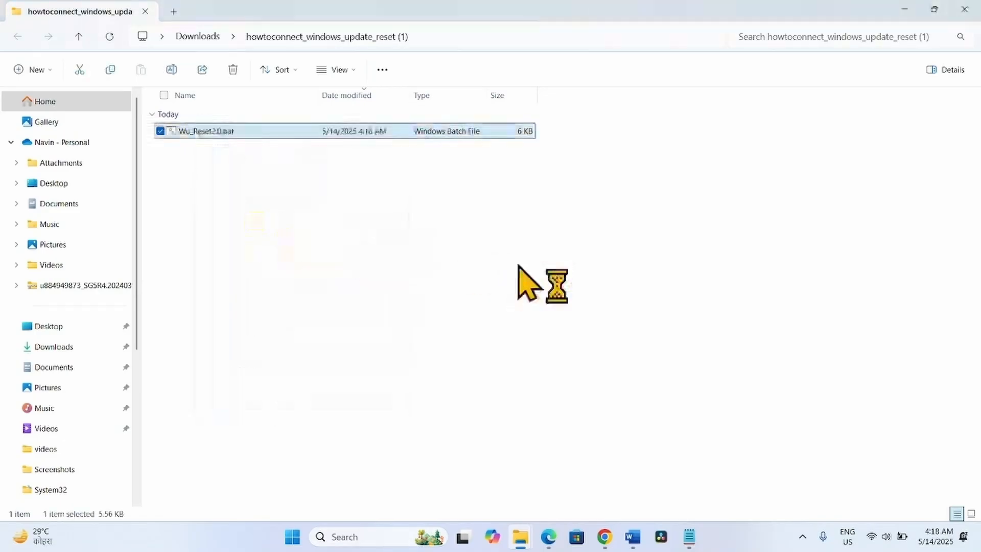
{"action": "left_click", "coordinate": [429, 394]}
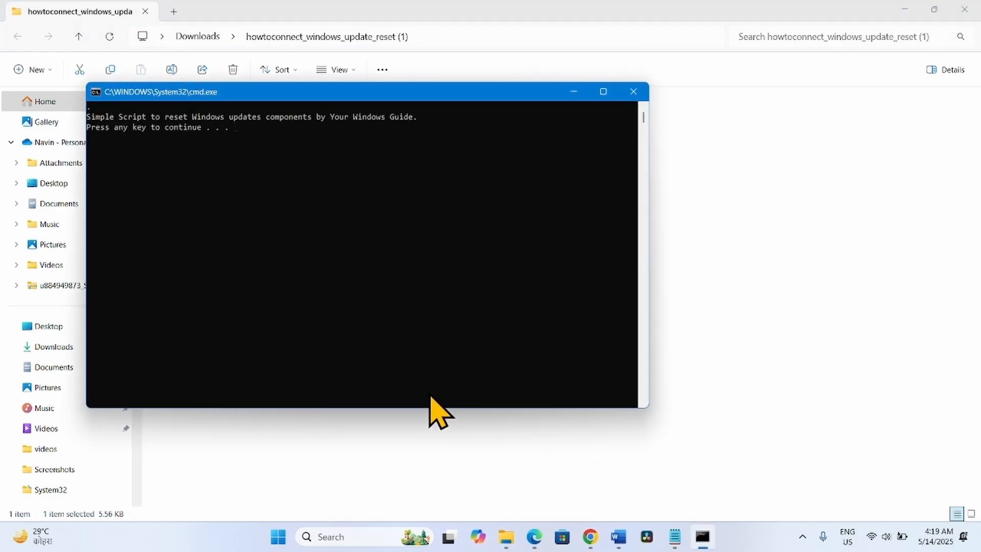
{"action": "key", "text": "Return"}
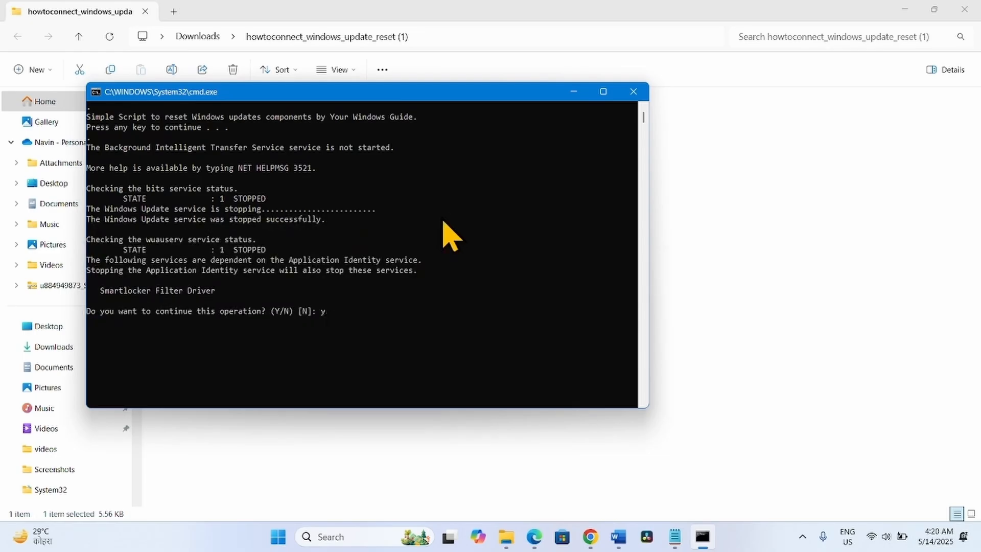
{"action": "key", "text": "Return"}
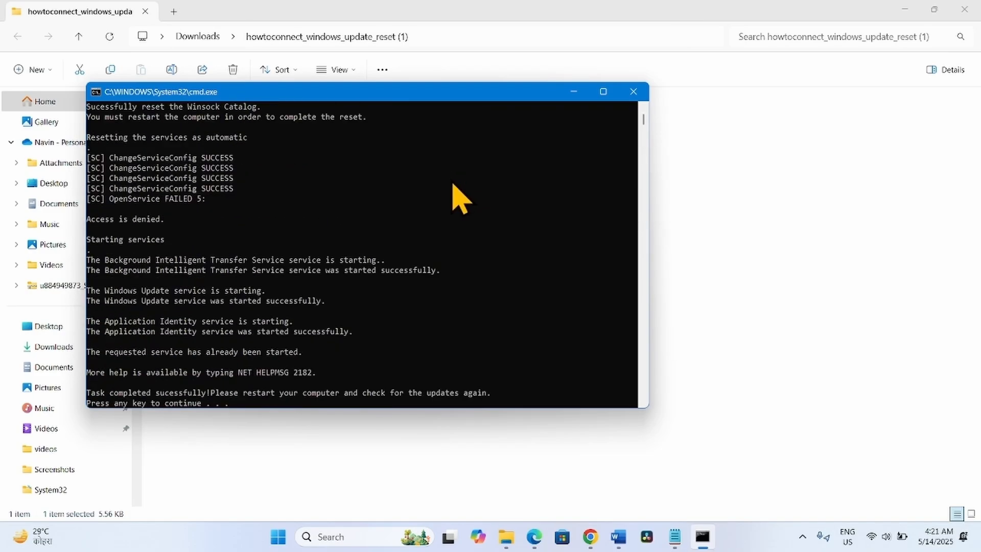
{"action": "key", "text": "Return"}
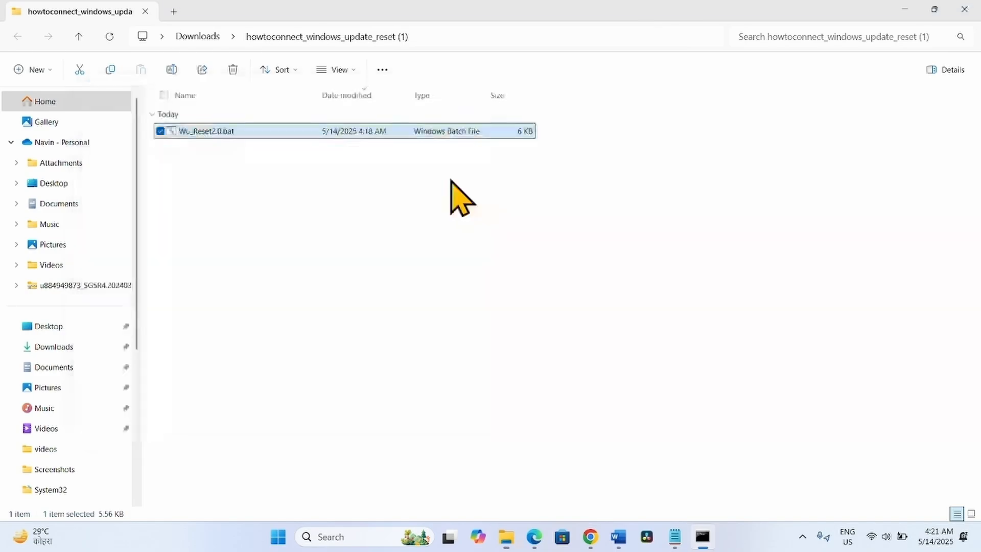
- Close the File Explorer windows and the browser, and minimize the Notepad notes
{"action": "left_click", "coordinate": [963, 10]}
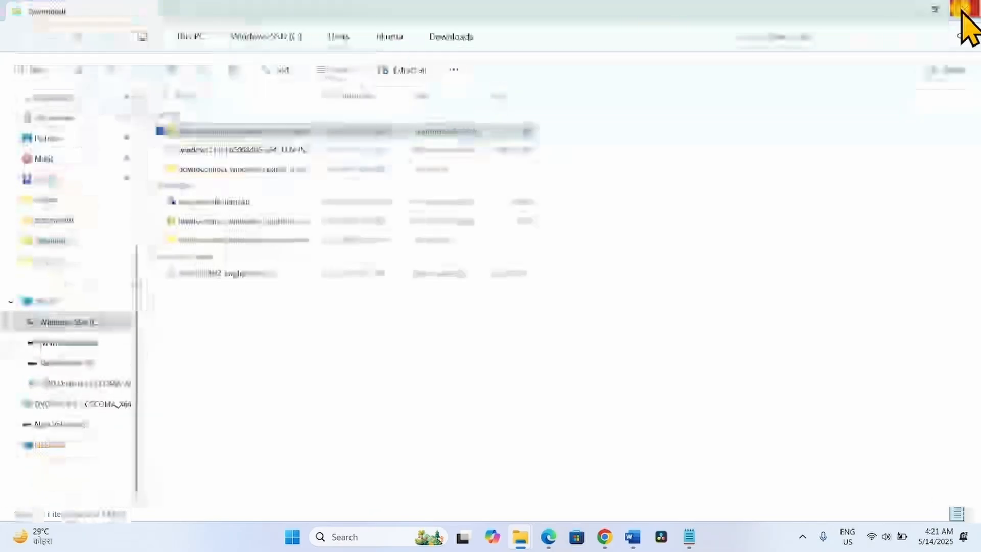
{"action": "left_click", "coordinate": [963, 10]}
{"action": "left_click", "coordinate": [957, 11]}
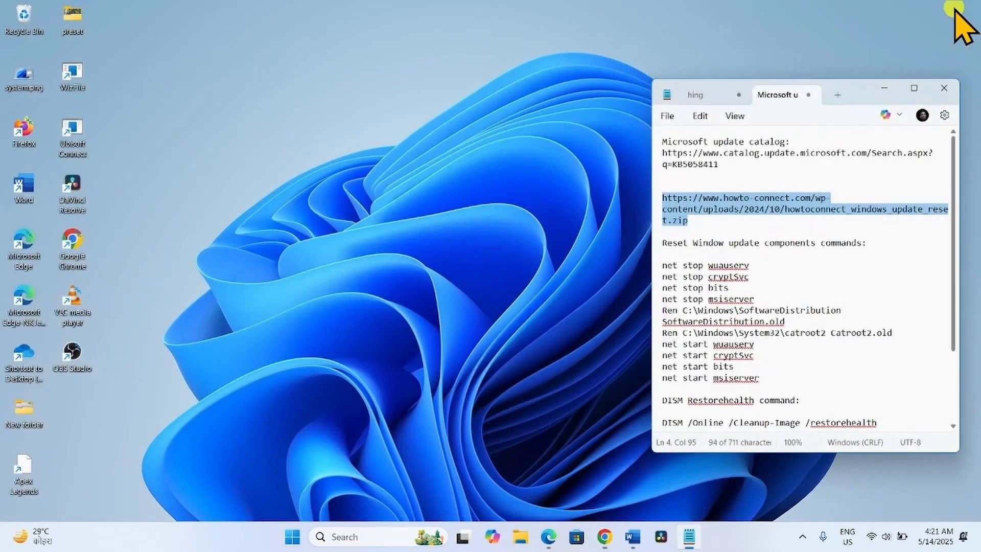
{"action": "left_click", "coordinate": [883, 88]}
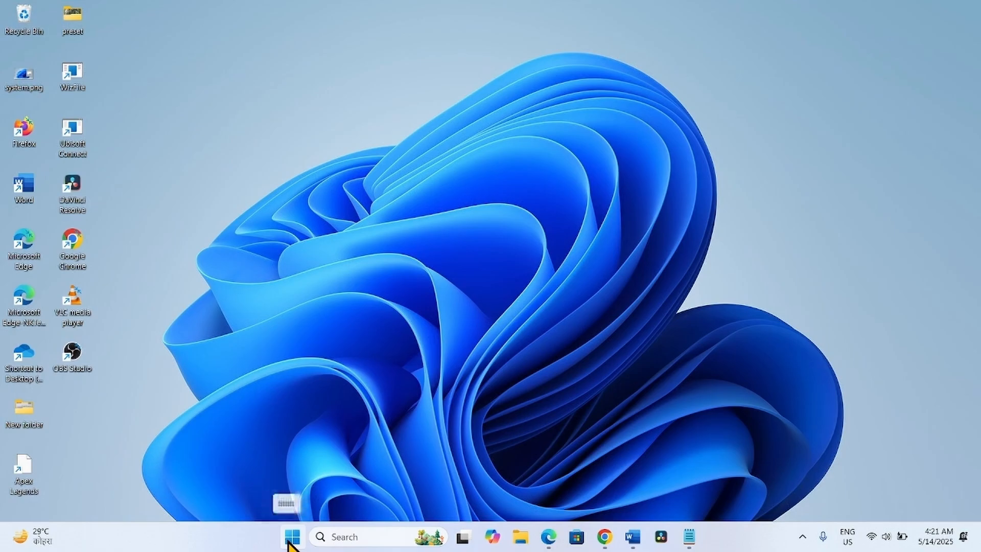
{"action": "left_click", "coordinate": [289, 541]}
{"action": "left_click", "coordinate": [648, 493]}
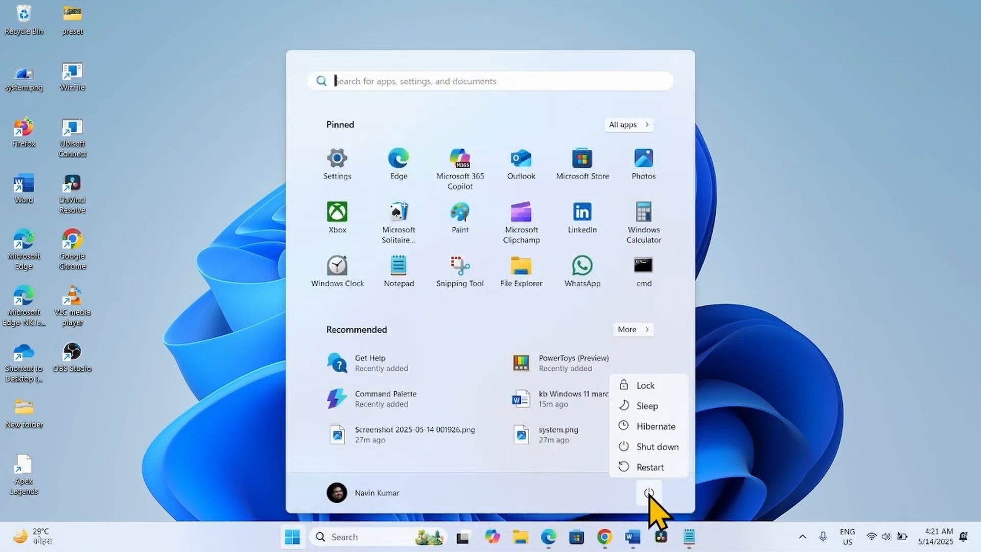
{"action": "left_click", "coordinate": [760, 379]}
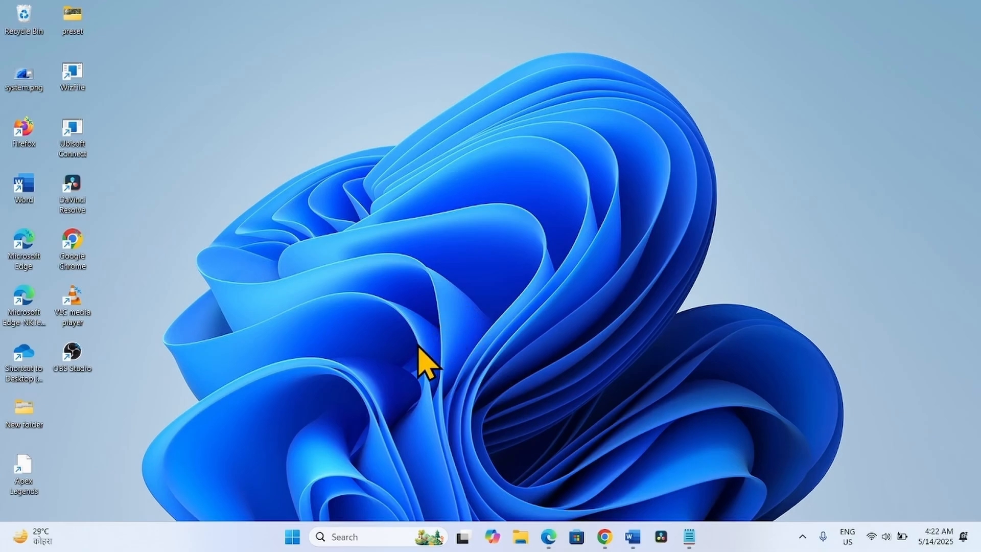
- Check for updates on the Windows Update page of Settings and minimize the Settings window
{"action": "left_click", "coordinate": [292, 536]}
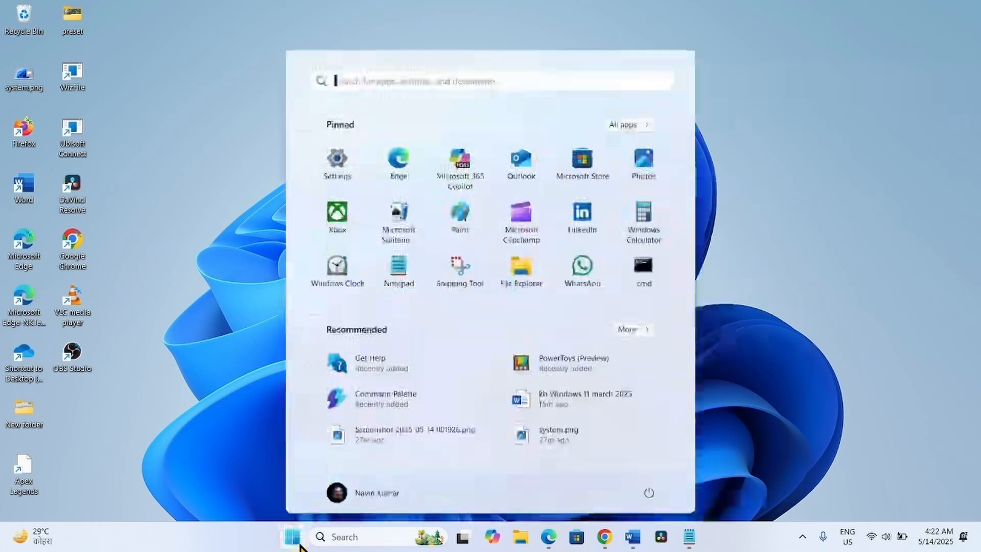
{"action": "left_click", "coordinate": [338, 161]}
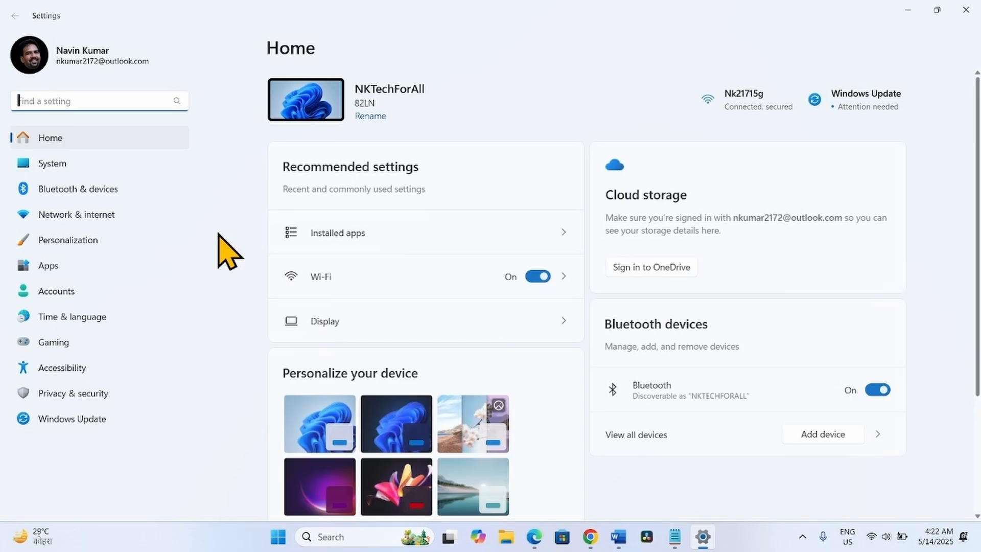
{"action": "left_click", "coordinate": [92, 418]}
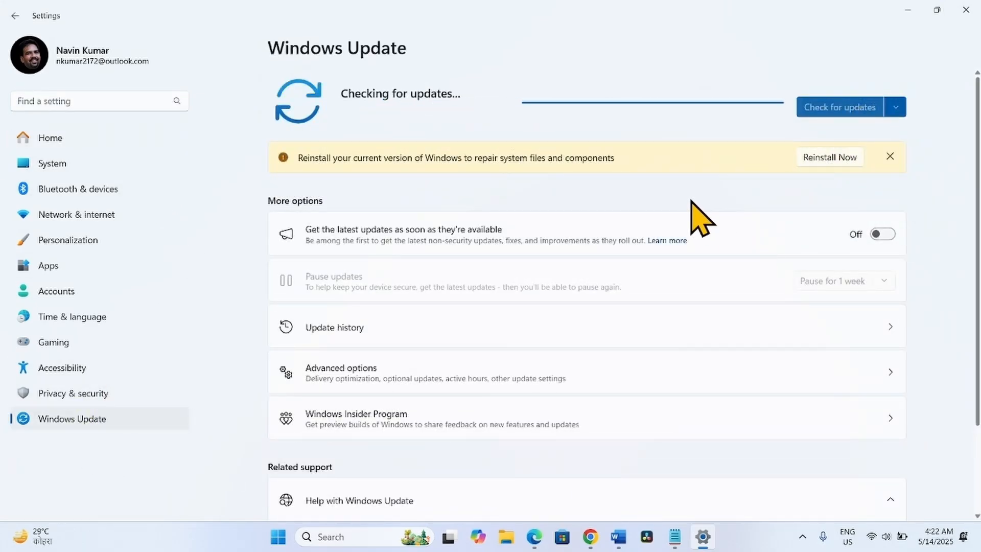
{"action": "left_click", "coordinate": [901, 11]}
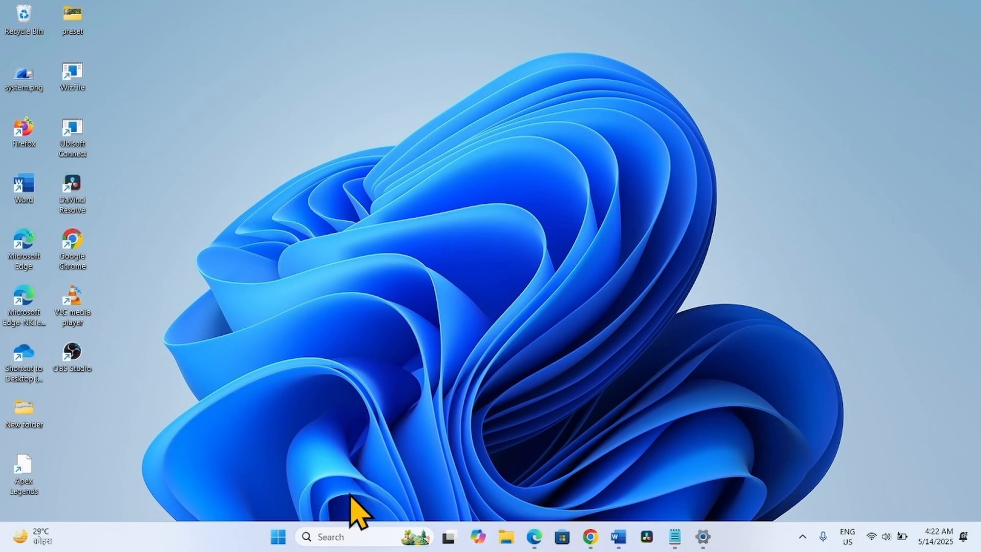
- Search for cmd, run it as administrator, and move its window away from the upper edge of the desktop
{"action": "left_click", "coordinate": [337, 536]}
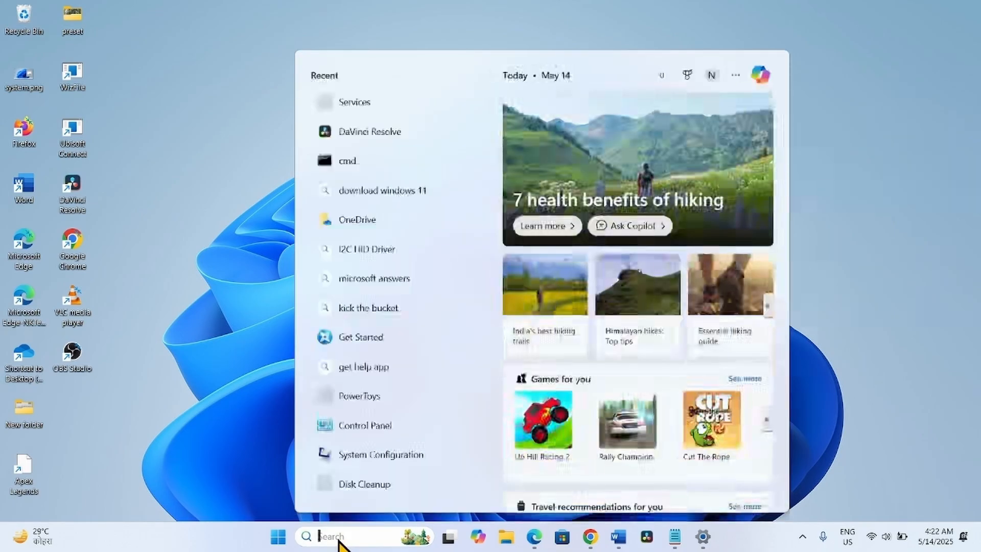
{"action": "type", "text": "cmd"}
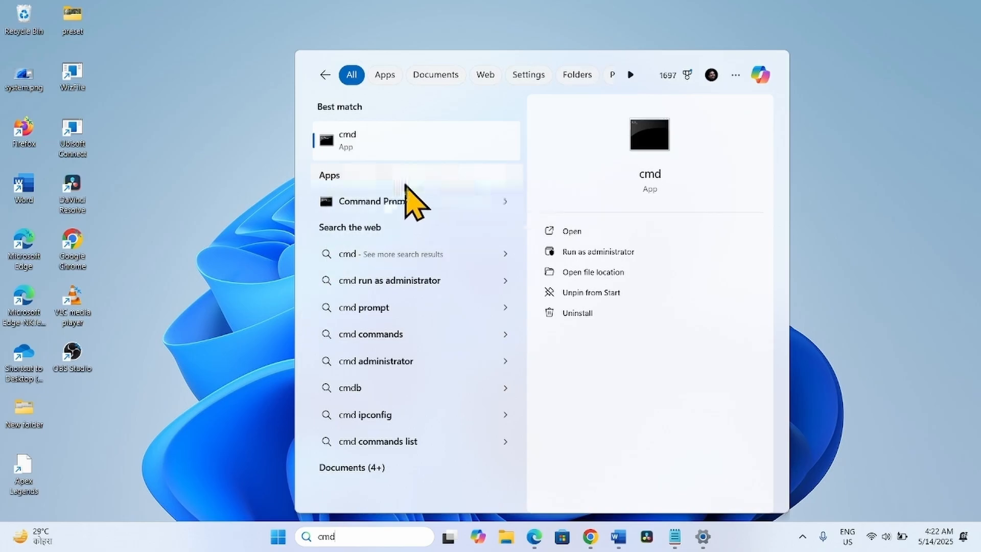
{"action": "right_click", "coordinate": [383, 141]}
{"action": "left_click", "coordinate": [406, 158]}
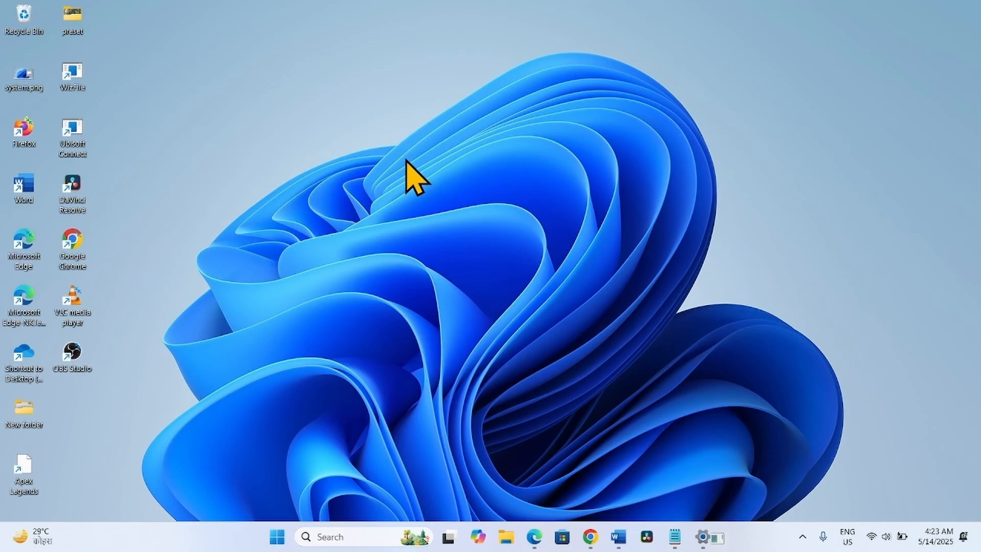
{"action": "left_click", "coordinate": [422, 376]}
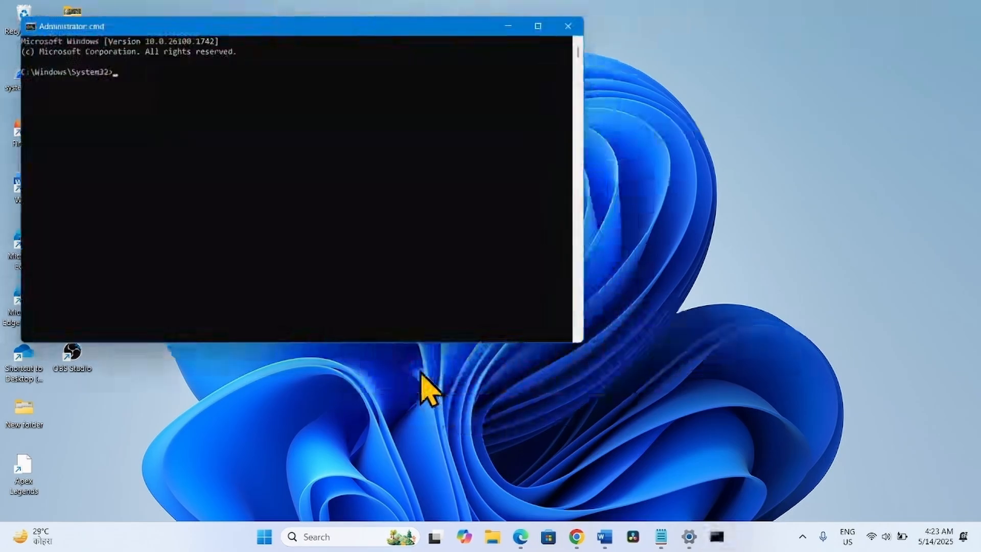
{"action": "left_click_drag", "start_coordinate": [343, 32], "coordinate": [390, 108]}
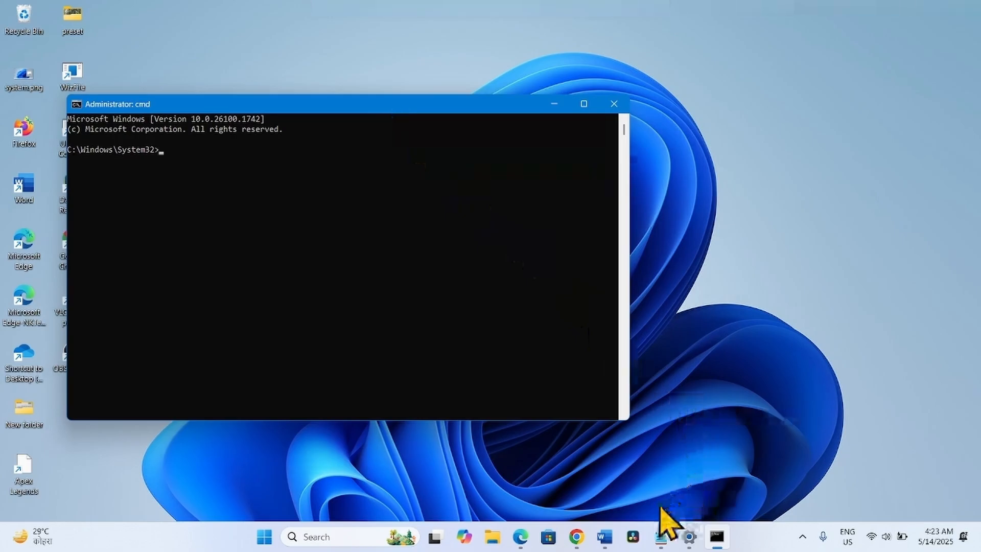
- Copy the sfc /scannow command from the Notepad notes and run it in the elevated command prompt
{"action": "left_click", "coordinate": [661, 537]}
{"action": "left_click", "coordinate": [766, 231]}
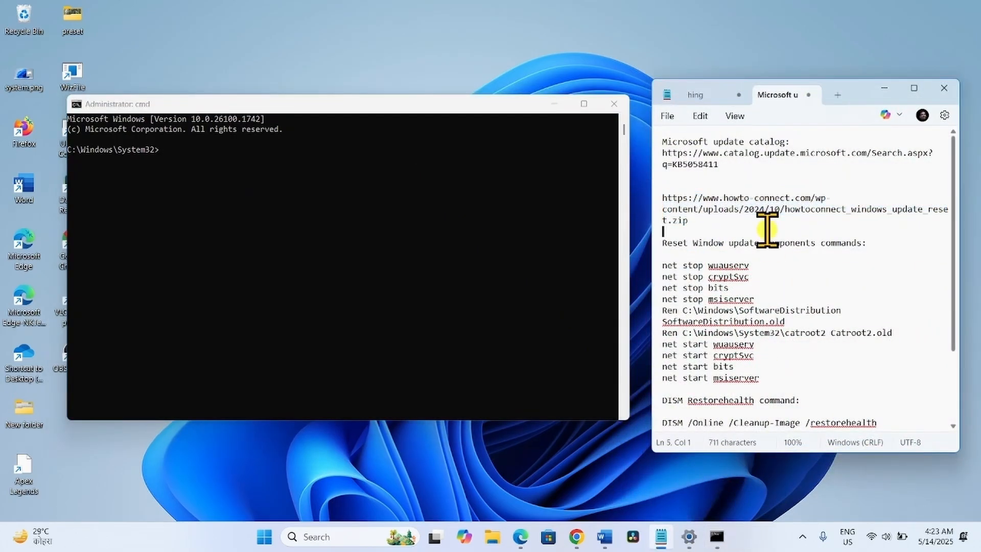
{"action": "scroll", "coordinate": [763, 255], "scroll_direction": "down", "scroll_amount": 3}
{"action": "left_click", "coordinate": [733, 303]}
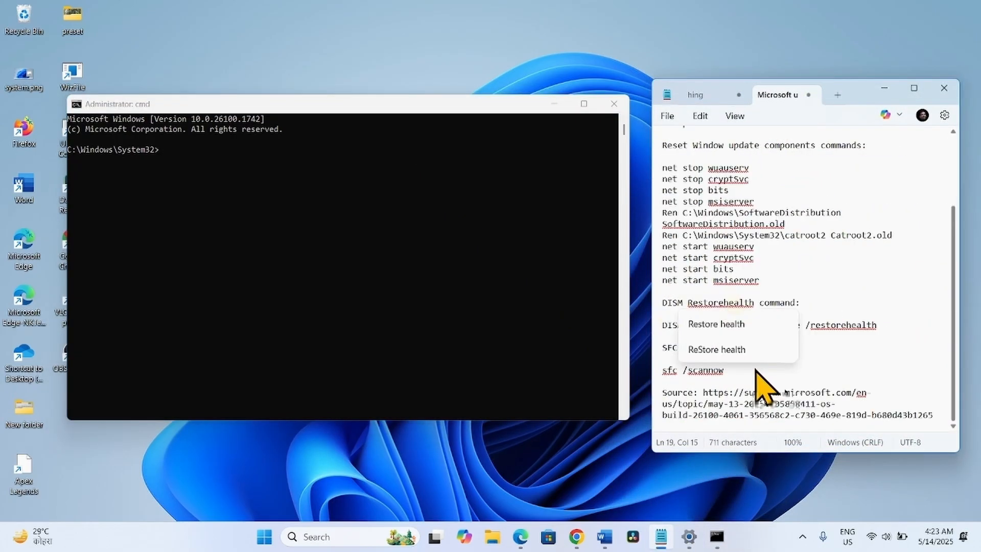
{"action": "left_click", "coordinate": [727, 379]}
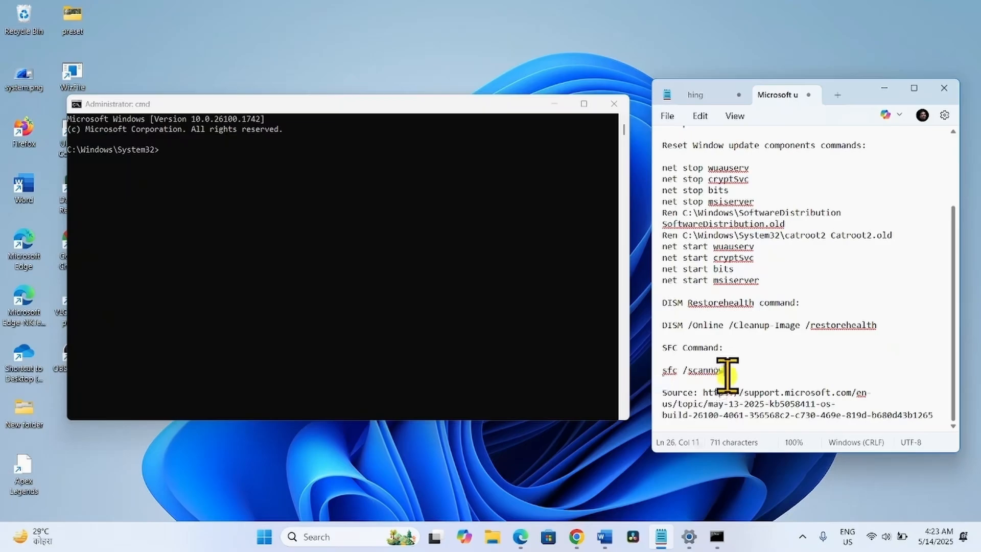
{"action": "left_click_drag", "start_coordinate": [727, 373], "coordinate": [663, 369]}
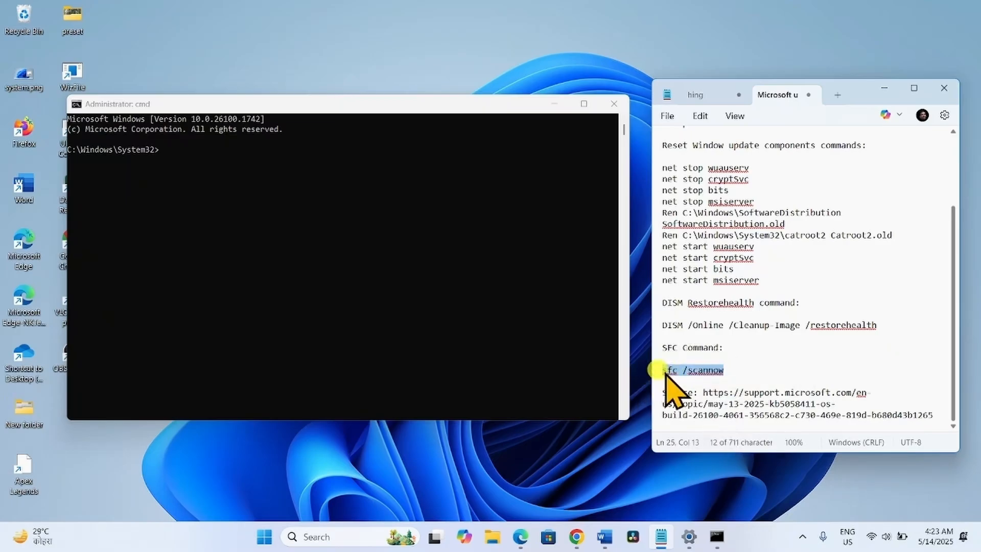
{"action": "right_click", "coordinate": [666, 372]}
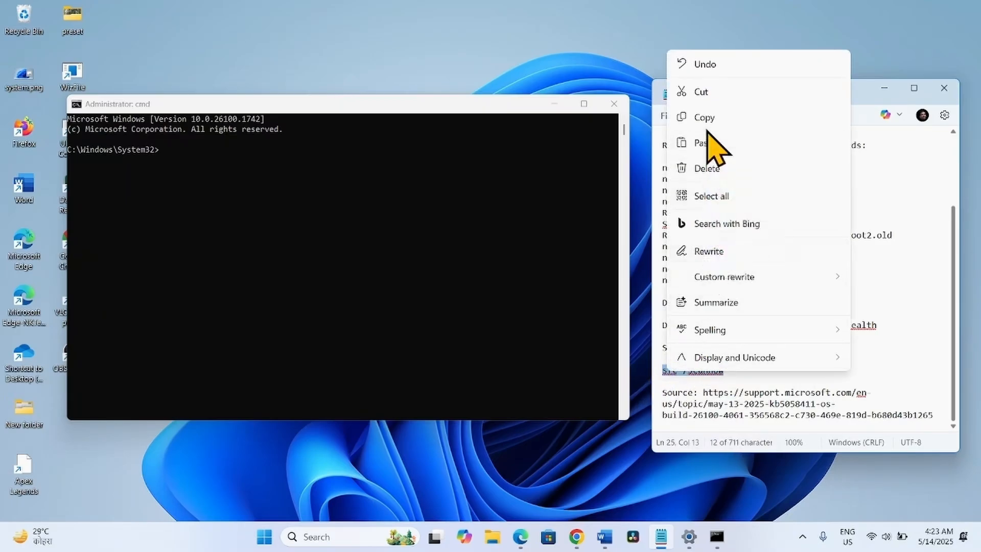
{"action": "left_click", "coordinate": [706, 119]}
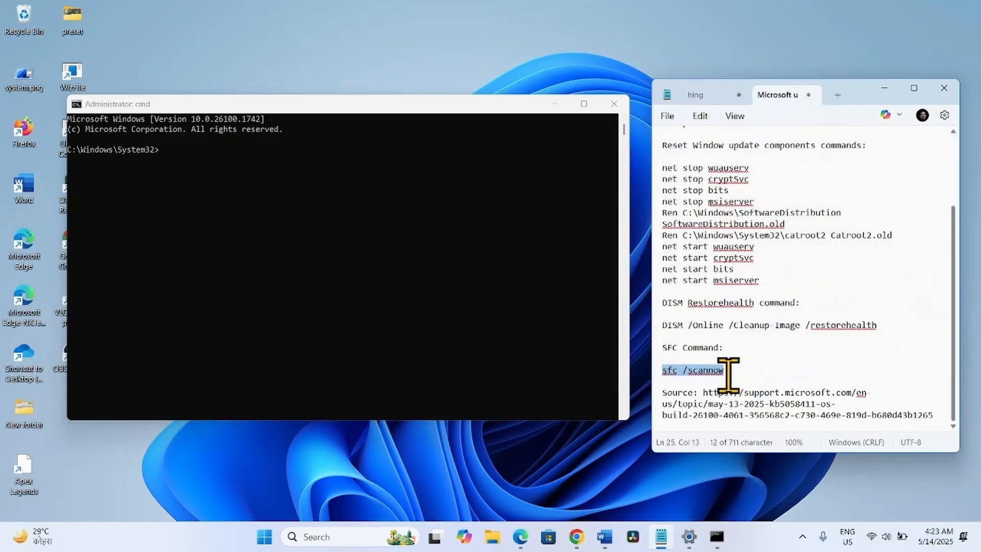
{"action": "left_click", "coordinate": [176, 151]}
{"action": "right_click", "coordinate": [176, 151]}
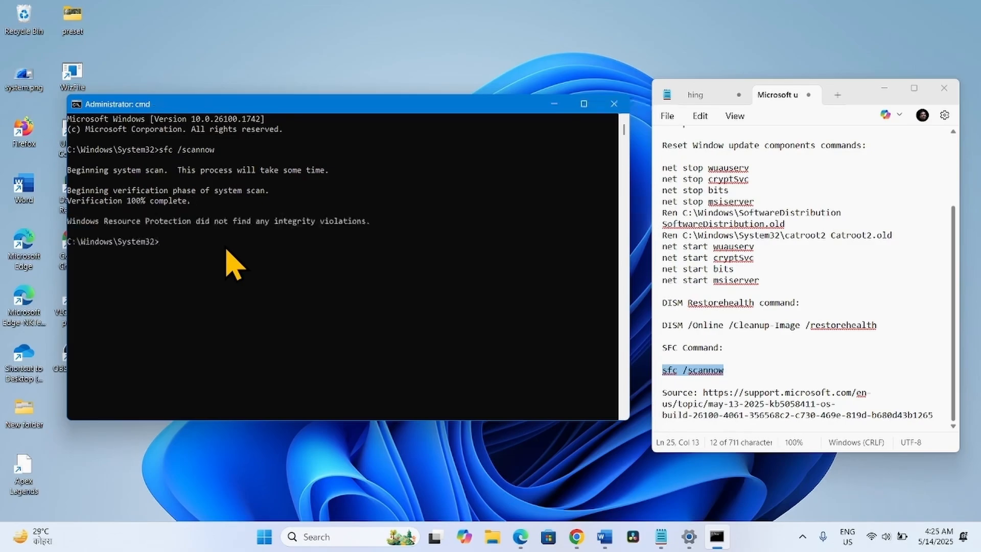
- Copy the DISM /Online /Cleanup-Image /restorehealth command from the Notepad notes
{"action": "left_click", "coordinate": [890, 334]}
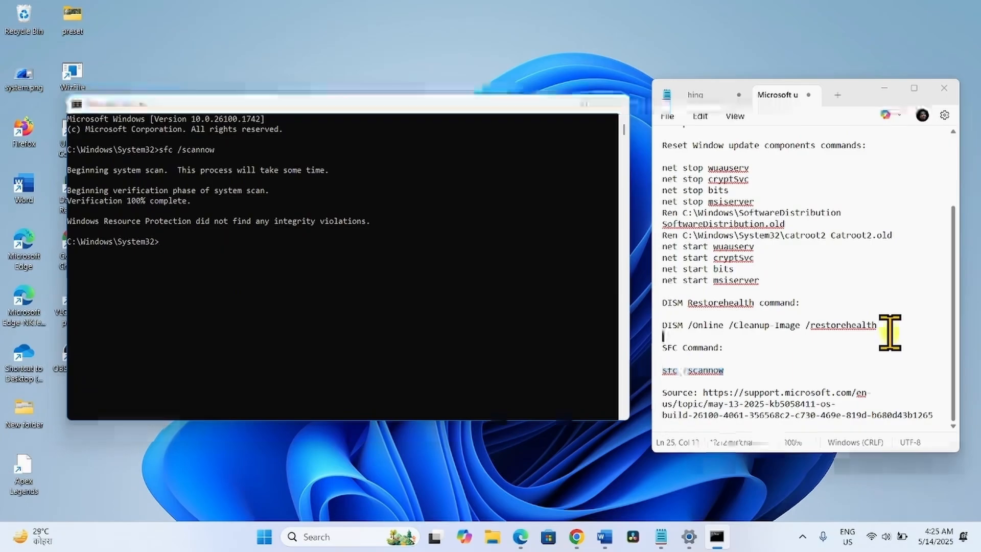
{"action": "left_click_drag", "start_coordinate": [886, 330], "coordinate": [663, 314]}
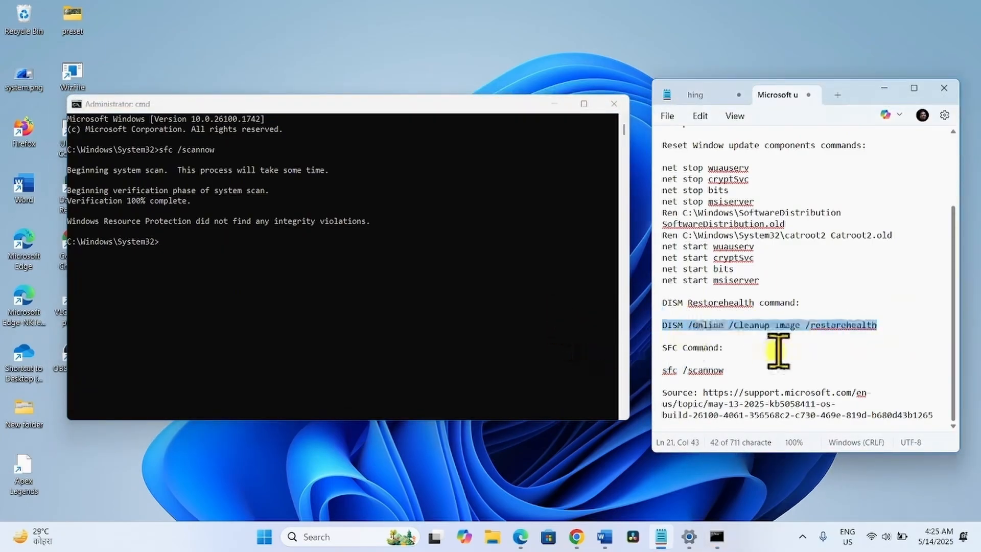
{"action": "right_click", "coordinate": [787, 327]}
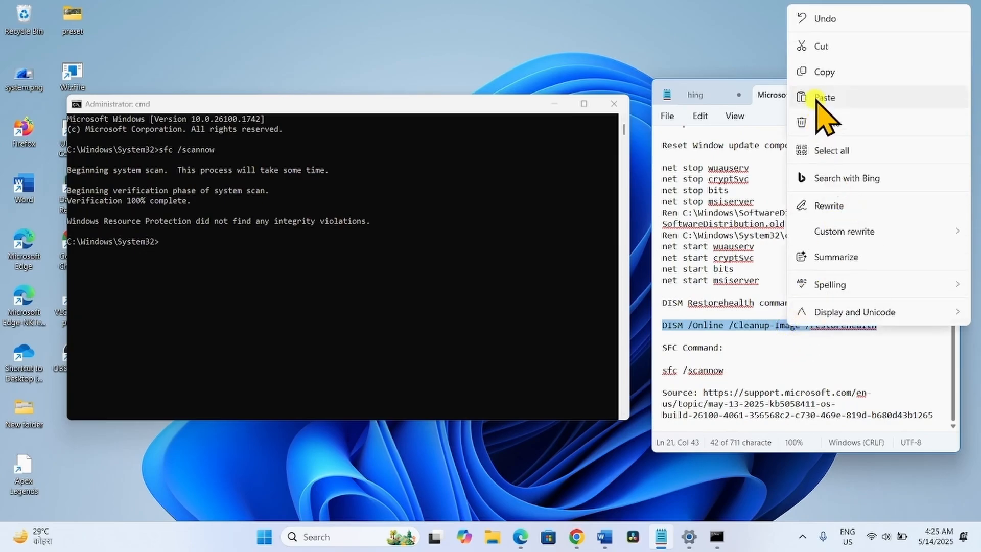
{"action": "left_click", "coordinate": [852, 72]}
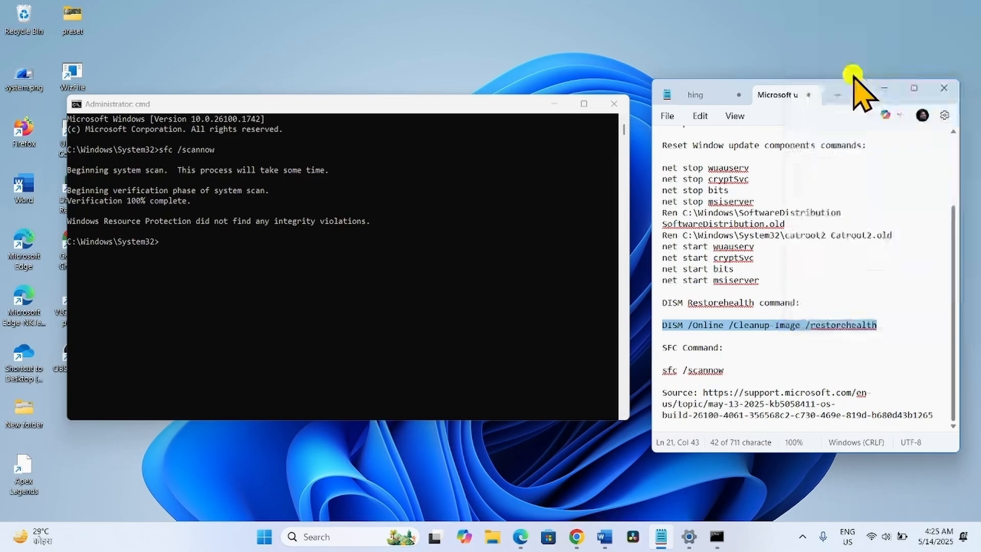
- Run the copied DISM /Online /Cleanup-Image /restorehealth command in the elevated command prompt, and close the command prompt and Notepad windows
{"action": "left_click", "coordinate": [171, 258]}
{"action": "key", "text": "ctrl+v"}
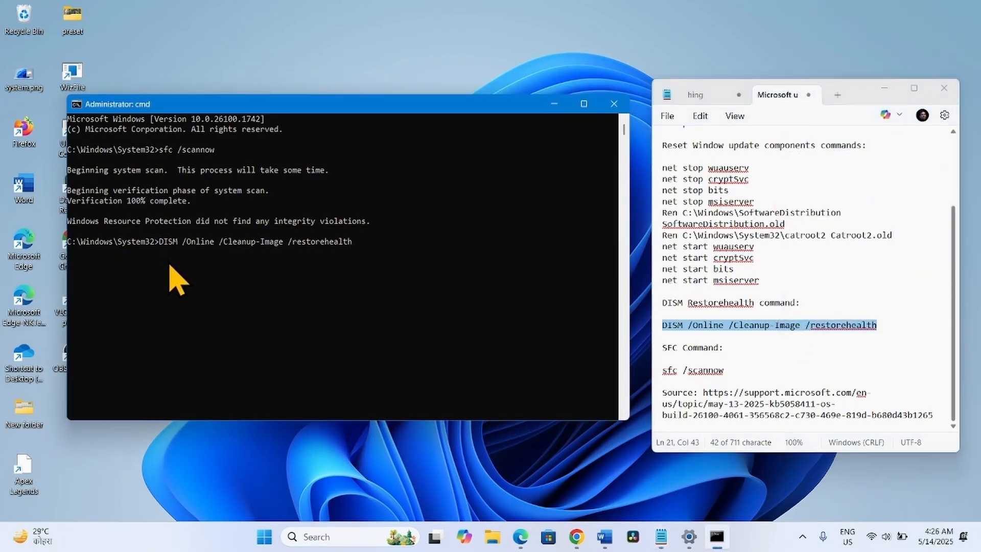
{"action": "key", "text": "Return"}
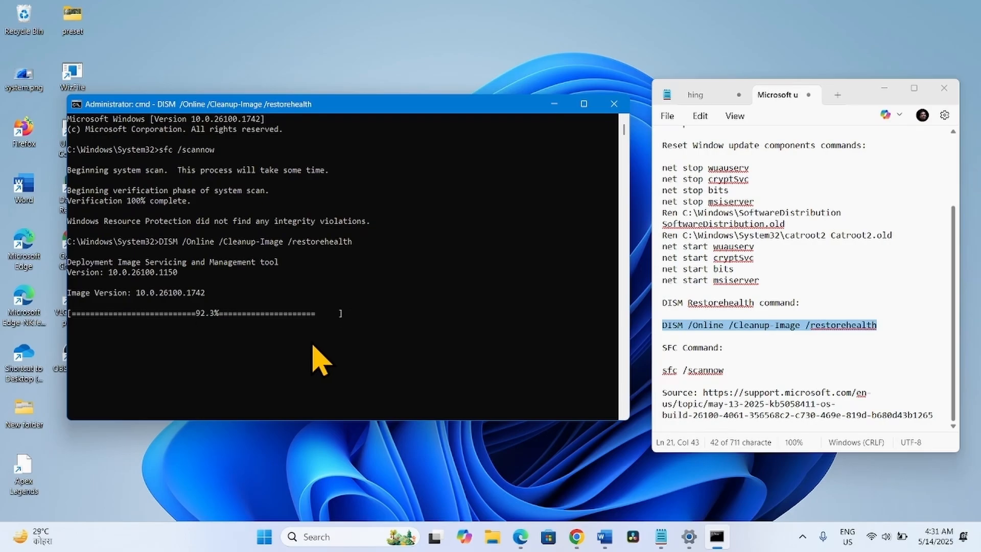
{"action": "left_click", "coordinate": [614, 104]}
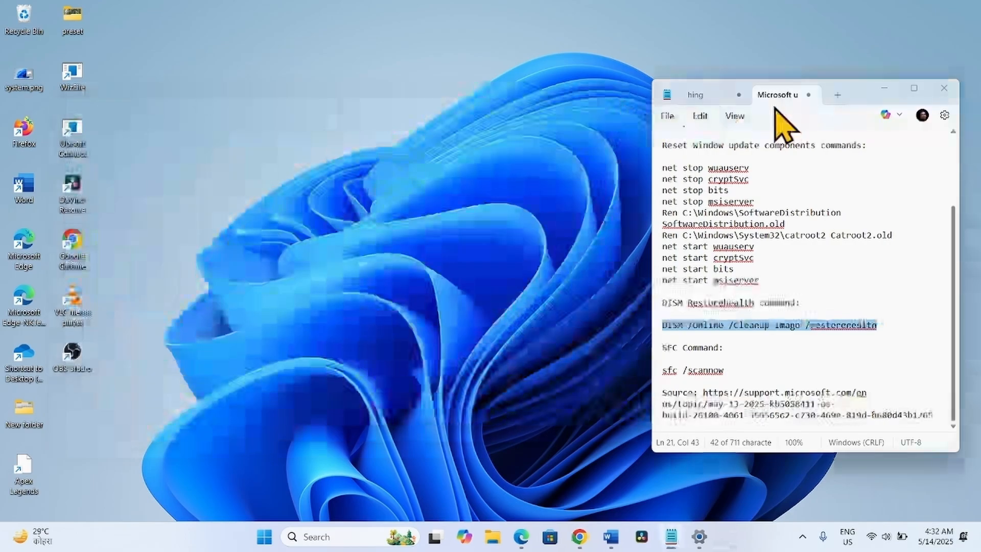
{"action": "left_click", "coordinate": [944, 90]}
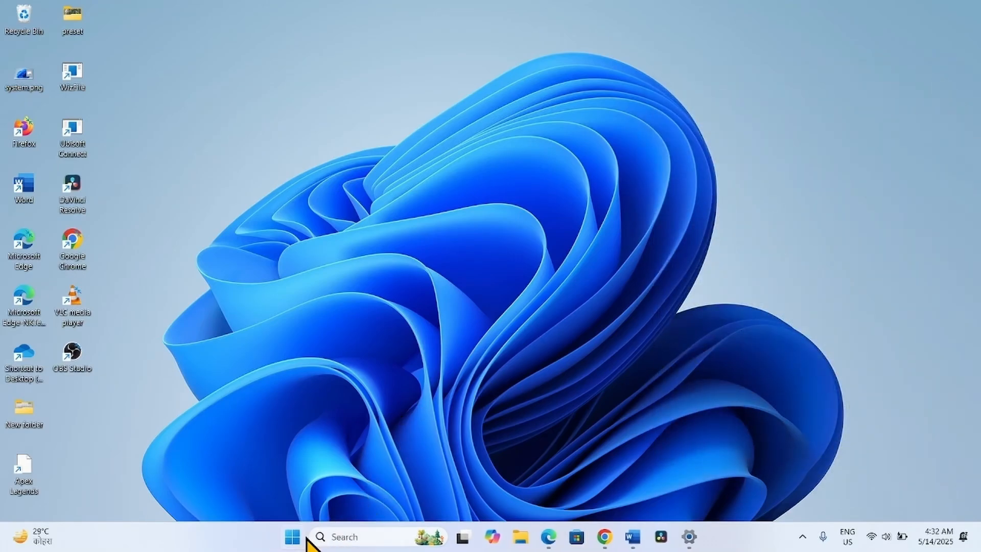
- Display the computer's power options and dismiss the Start menu without choosing one
{"action": "left_click", "coordinate": [293, 538]}
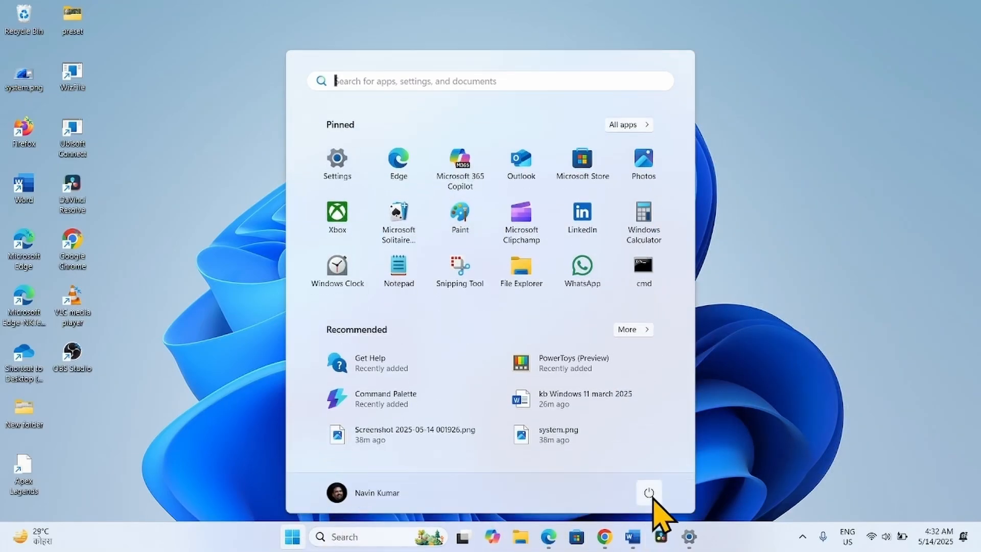
{"action": "left_click", "coordinate": [649, 492]}
{"action": "left_click", "coordinate": [869, 308]}
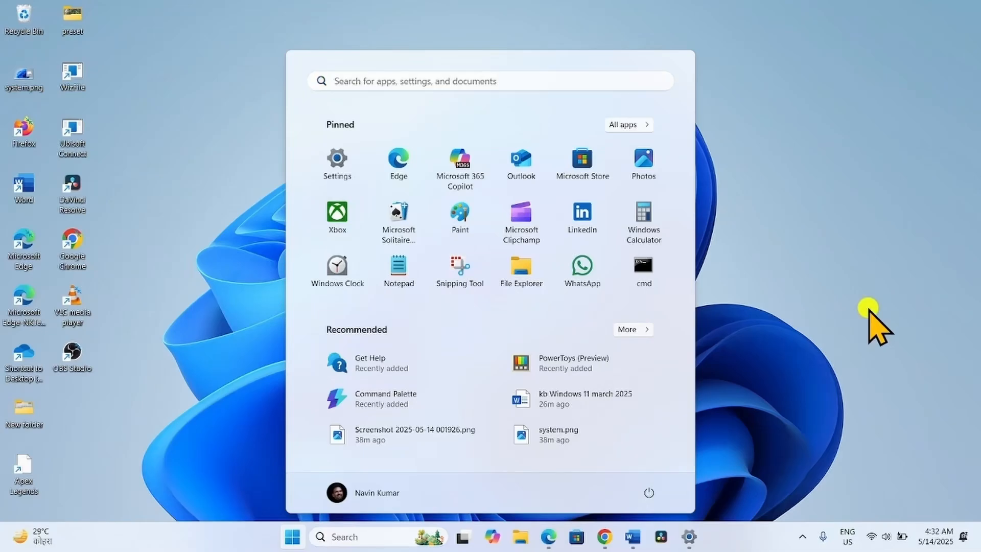
{"action": "left_click", "coordinate": [868, 308]}
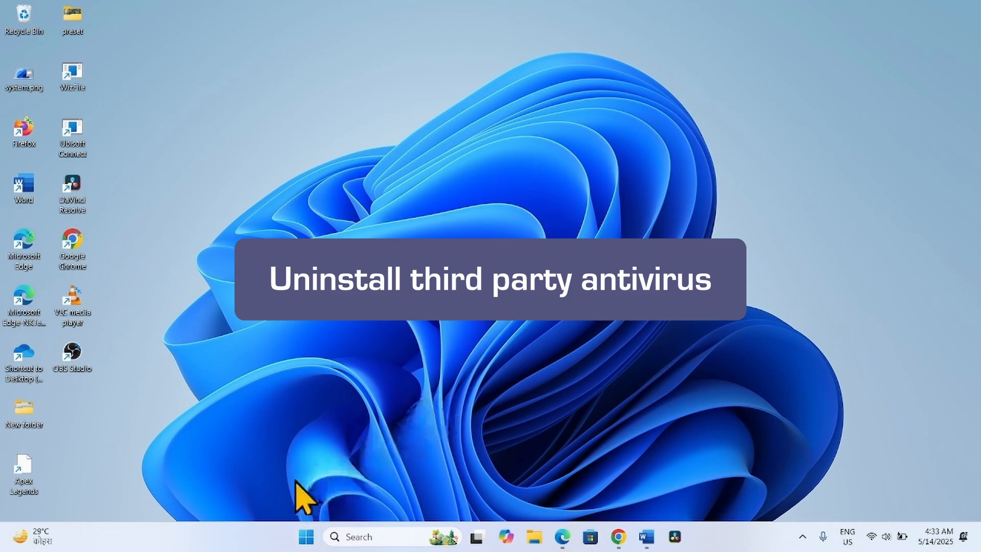
- Open the Installed apps page in Settings and look through the list for third-party antivirus software
{"action": "right_click", "coordinate": [308, 536]}
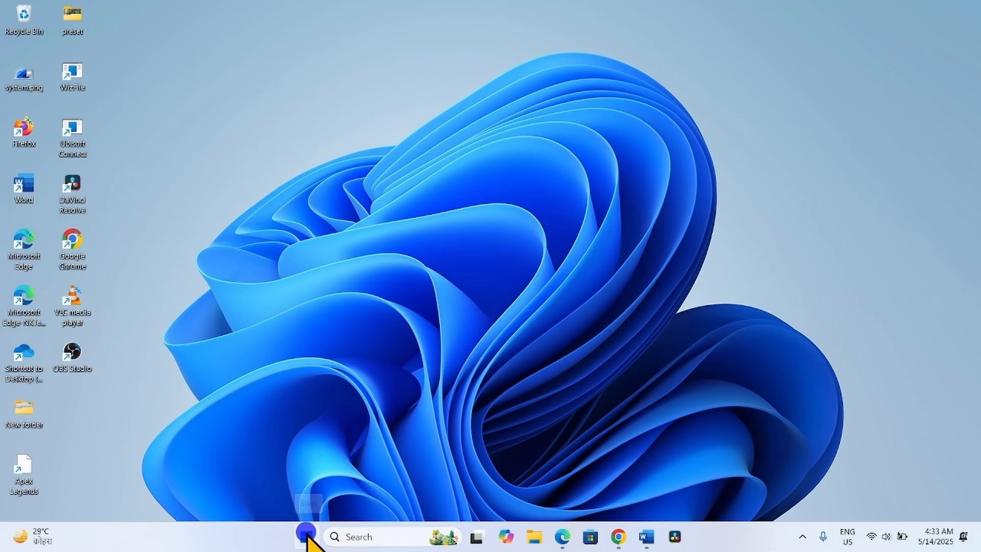
{"action": "left_click", "coordinate": [286, 149]}
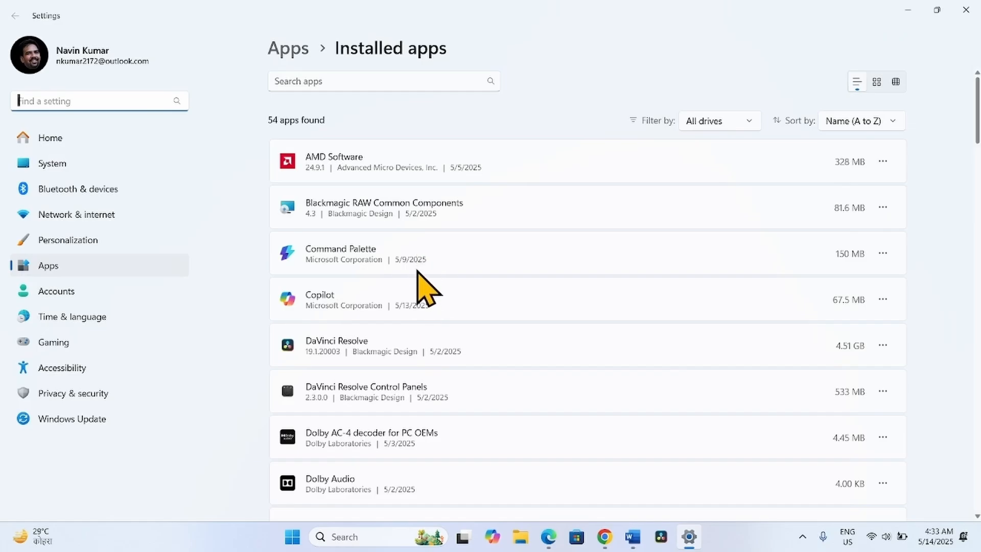
{"action": "scroll", "coordinate": [438, 366], "scroll_direction": "down", "scroll_amount": 5}
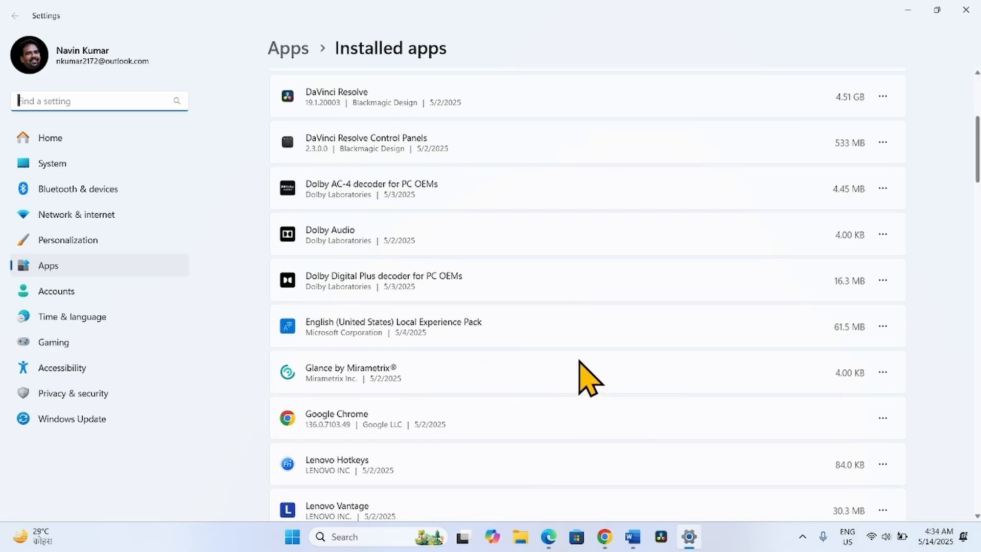
{"action": "scroll", "coordinate": [583, 373], "scroll_direction": "down", "scroll_amount": 5}
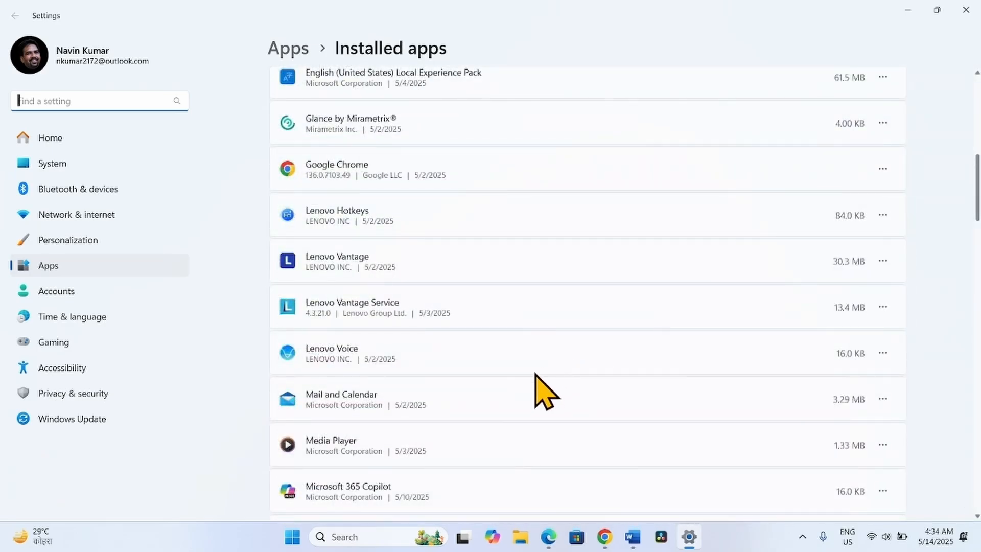
{"action": "scroll", "coordinate": [517, 395], "scroll_direction": "down", "scroll_amount": 10}
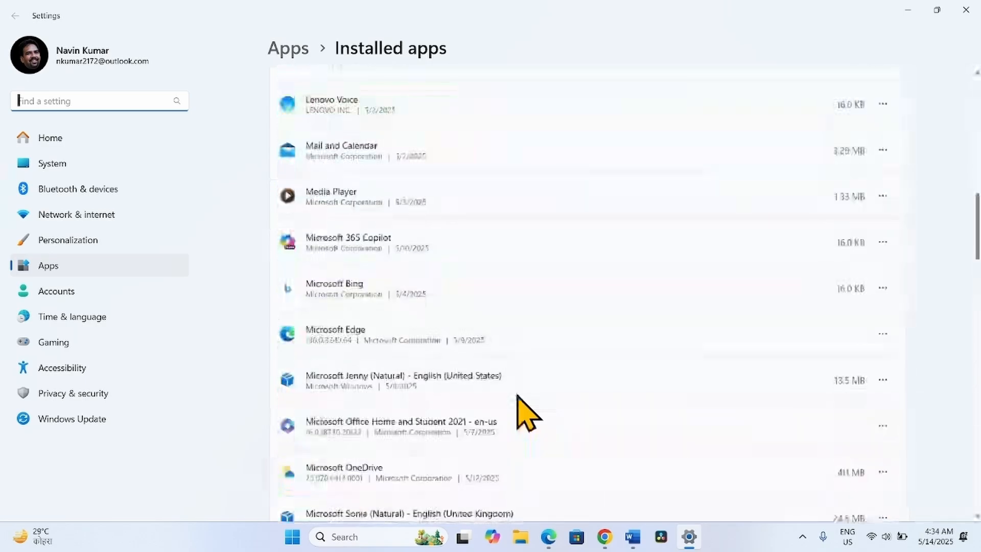
{"action": "scroll", "coordinate": [517, 395], "scroll_direction": "down", "scroll_amount": 5}
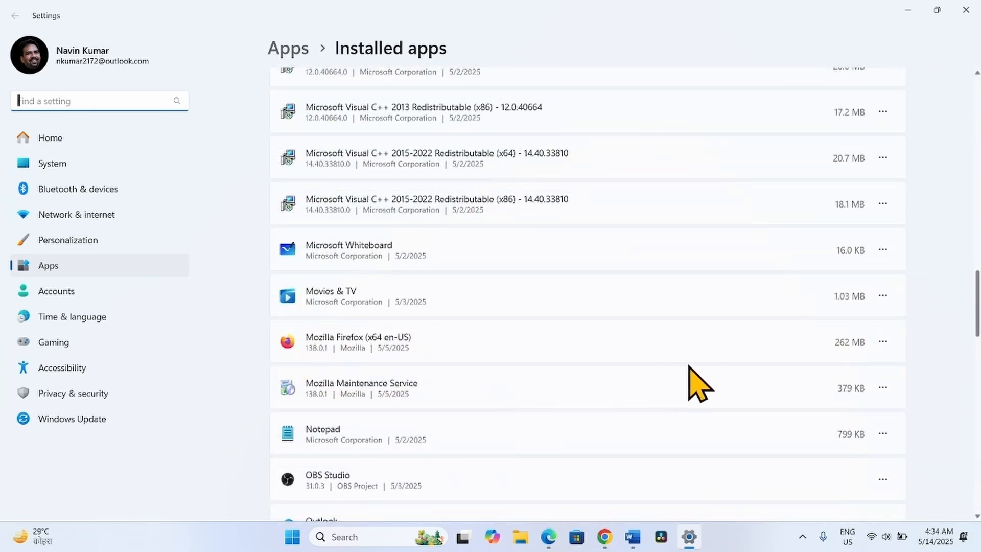
- Start uninstalling Mozilla Firefox, allow the uninstaller to make changes, cancel its wizard, and close Settings
{"action": "left_click", "coordinate": [883, 342]}
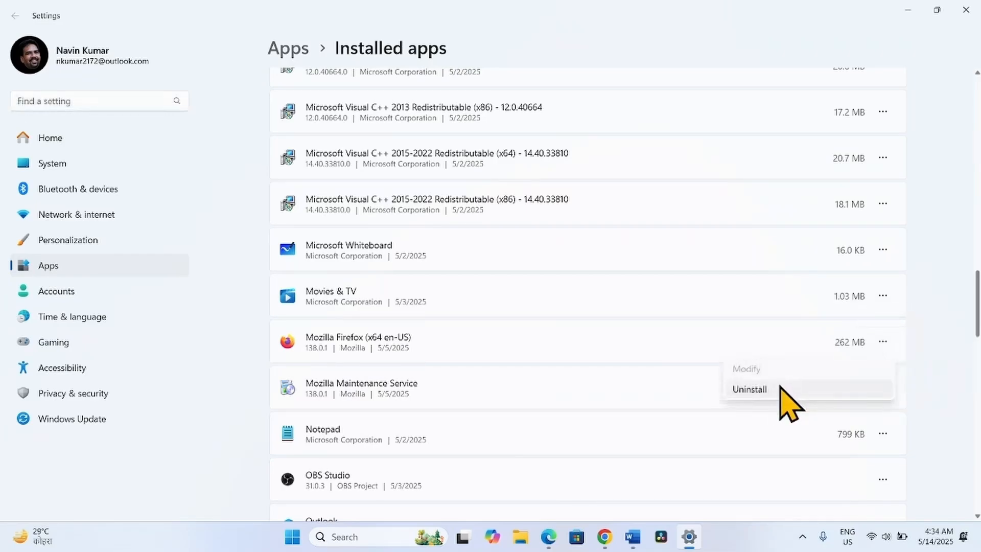
{"action": "left_click", "coordinate": [779, 391]}
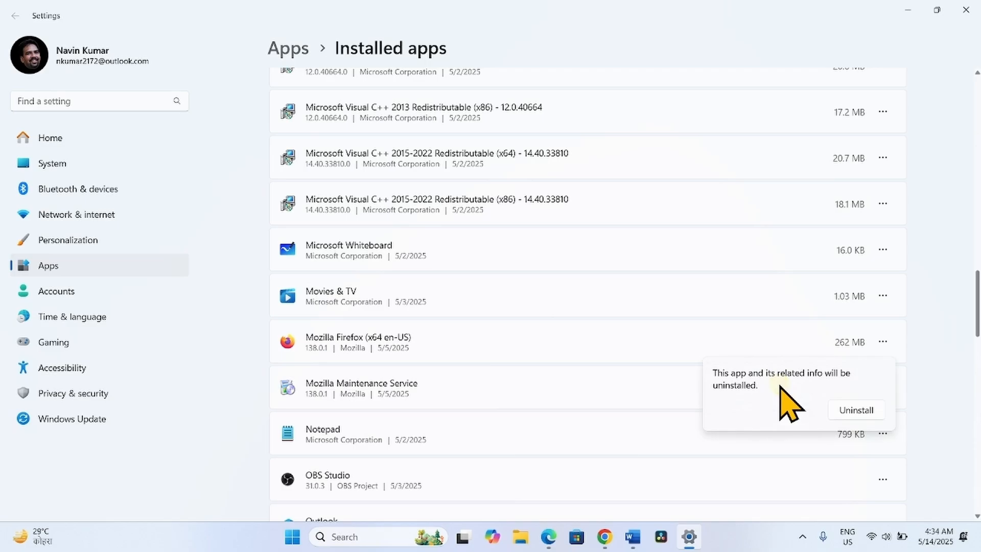
{"action": "left_click", "coordinate": [867, 409]}
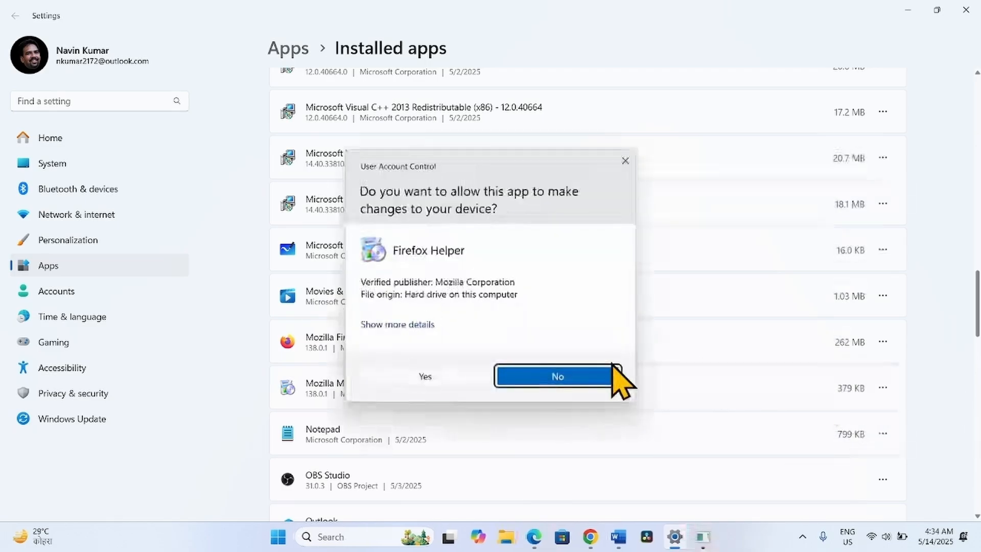
{"action": "left_click", "coordinate": [411, 378]}
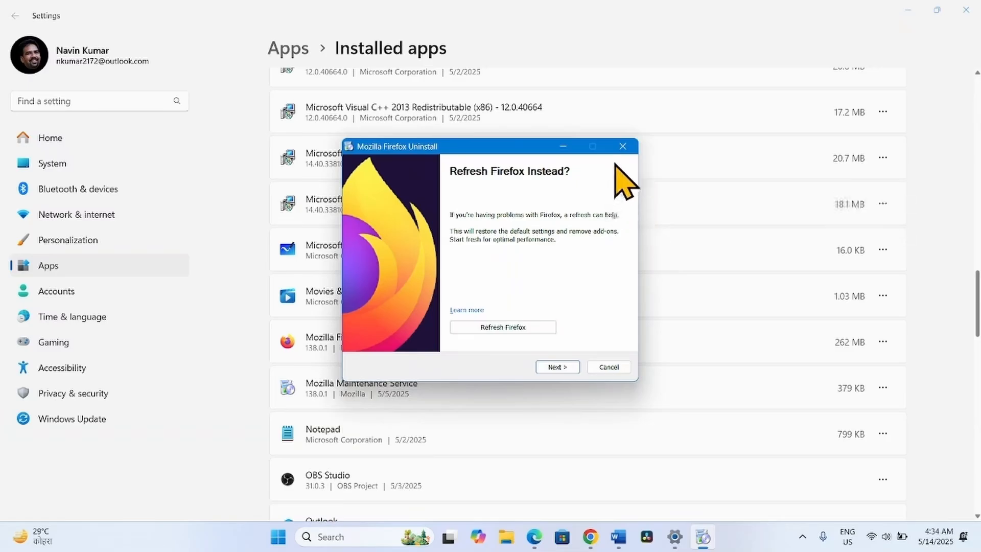
{"action": "left_click", "coordinate": [622, 147]}
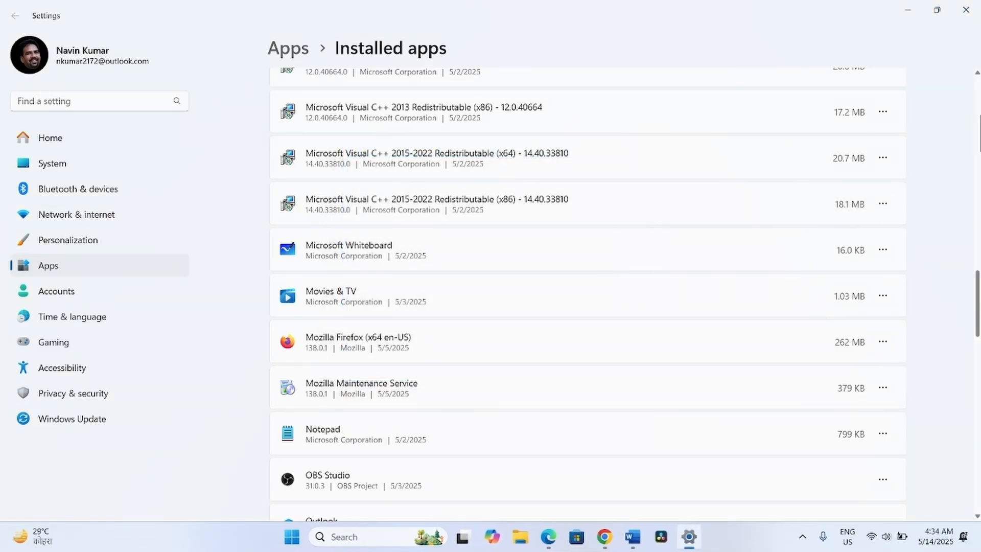
{"action": "left_click", "coordinate": [963, 6]}
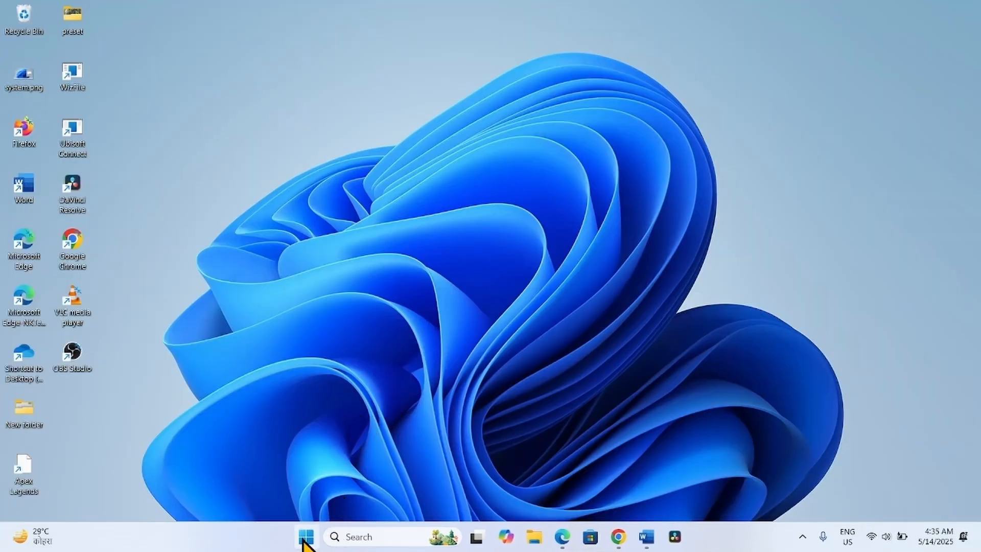
{"action": "left_click", "coordinate": [305, 539]}
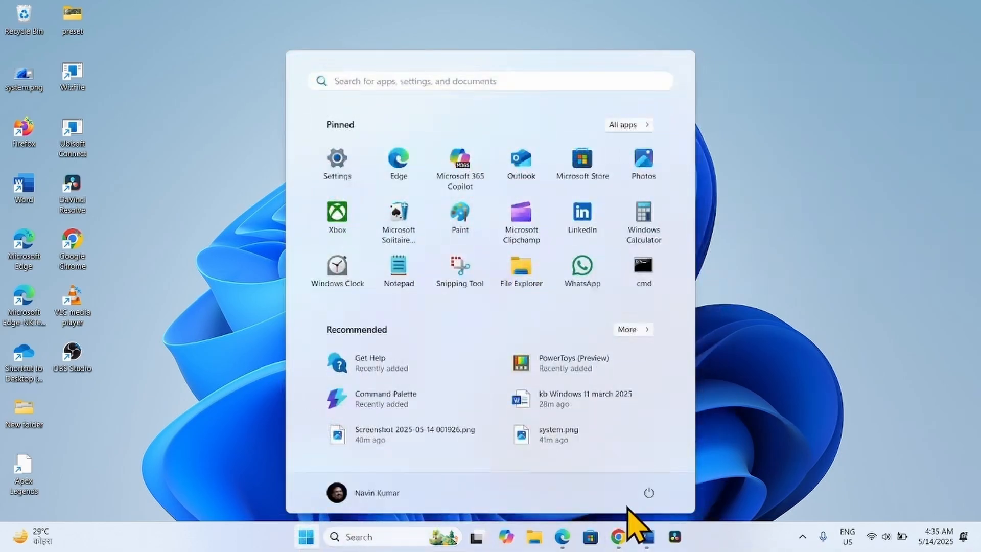
{"action": "left_click", "coordinate": [803, 415]}
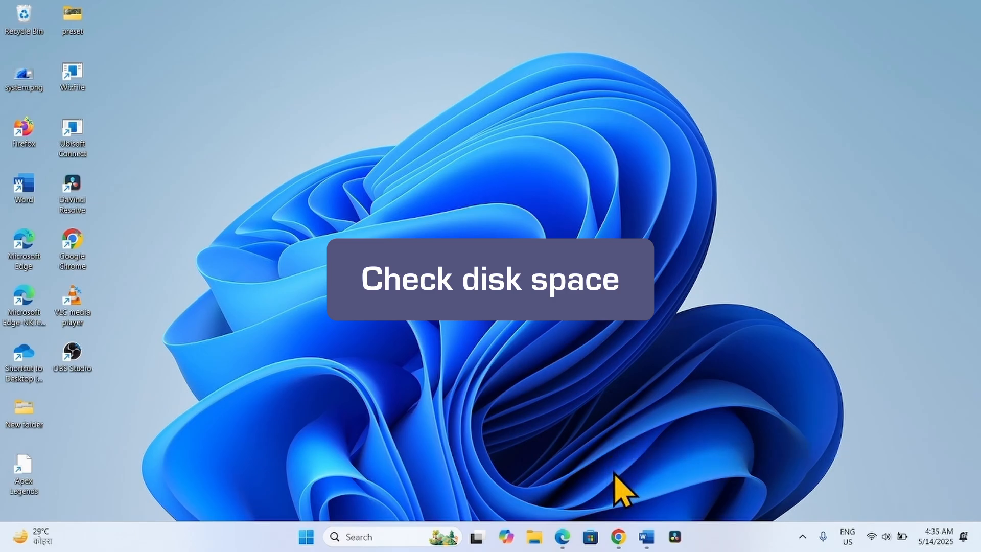
- Switch to the Microsoft Update Catalog in Chrome, check the size of the KB5058405 x64 update for version 23H2, and minimize the window
{"action": "mouse_move", "coordinate": [618, 533]}
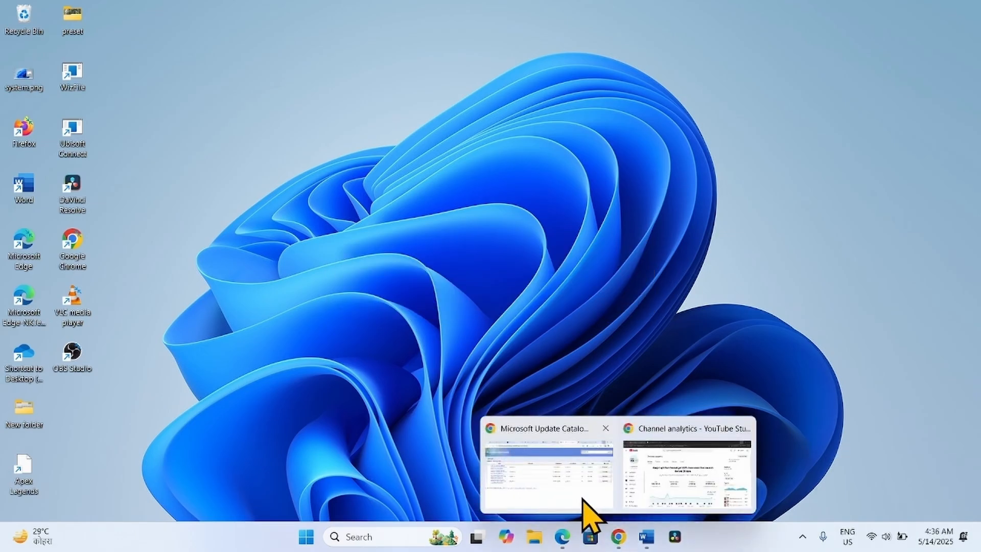
{"action": "left_click", "coordinate": [583, 450]}
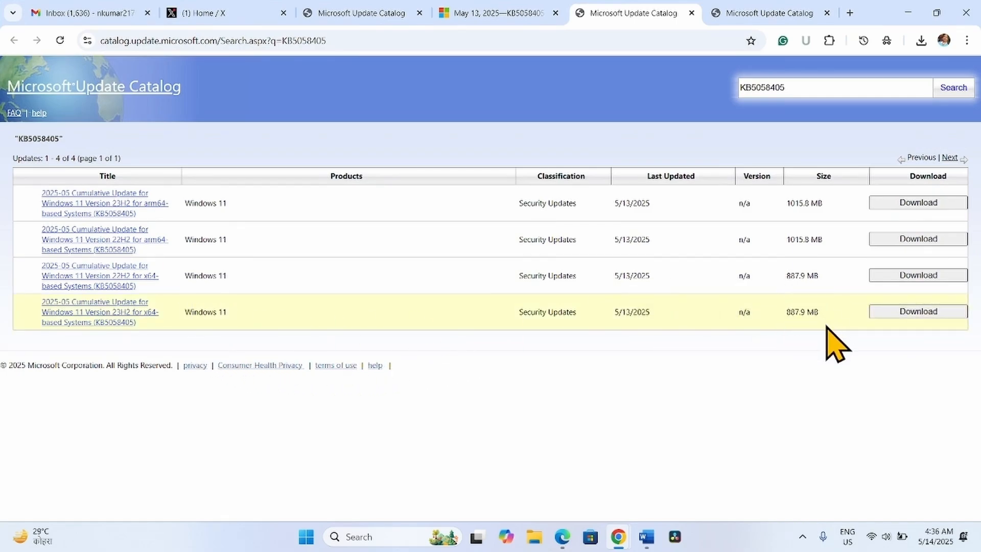
{"action": "left_click_drag", "start_coordinate": [820, 312], "coordinate": [782, 320]}
{"action": "left_click", "coordinate": [779, 357]}
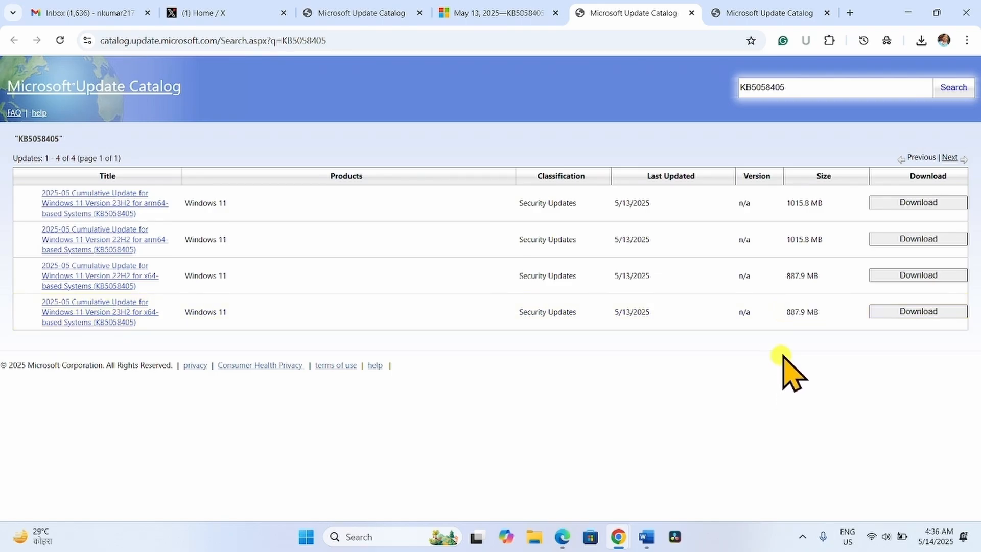
{"action": "left_click", "coordinate": [908, 12]}
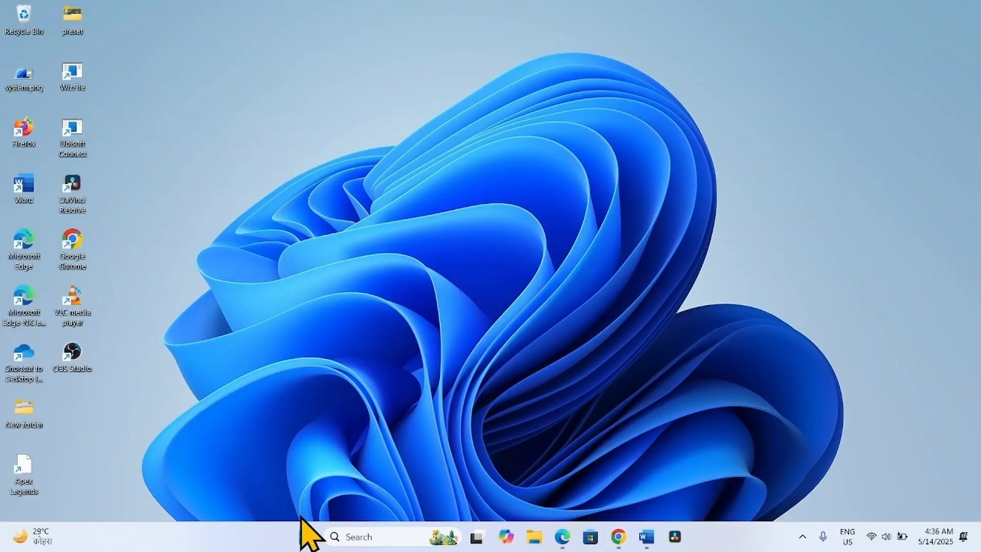
- Check the free space on the drives under This PC in File Explorer and close the window
{"action": "left_click", "coordinate": [532, 542]}
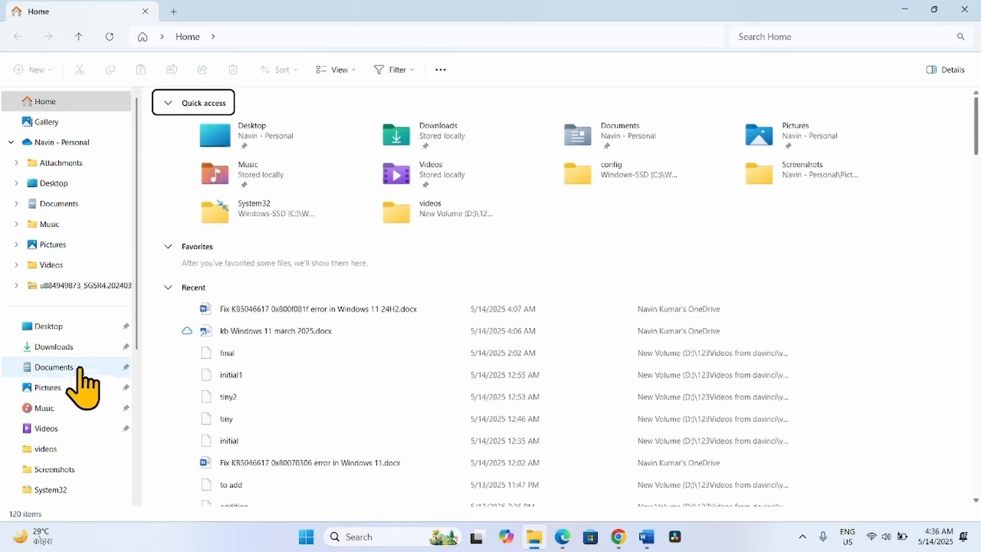
{"action": "scroll", "coordinate": [79, 383], "scroll_direction": "down", "scroll_amount": 4}
{"action": "left_click", "coordinate": [47, 302]}
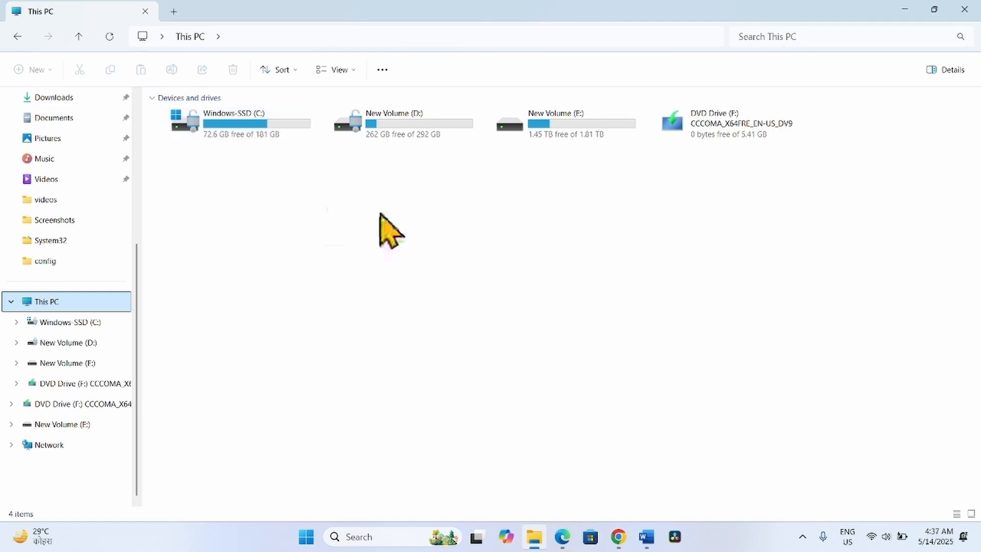
{"action": "left_click", "coordinate": [965, 9]}
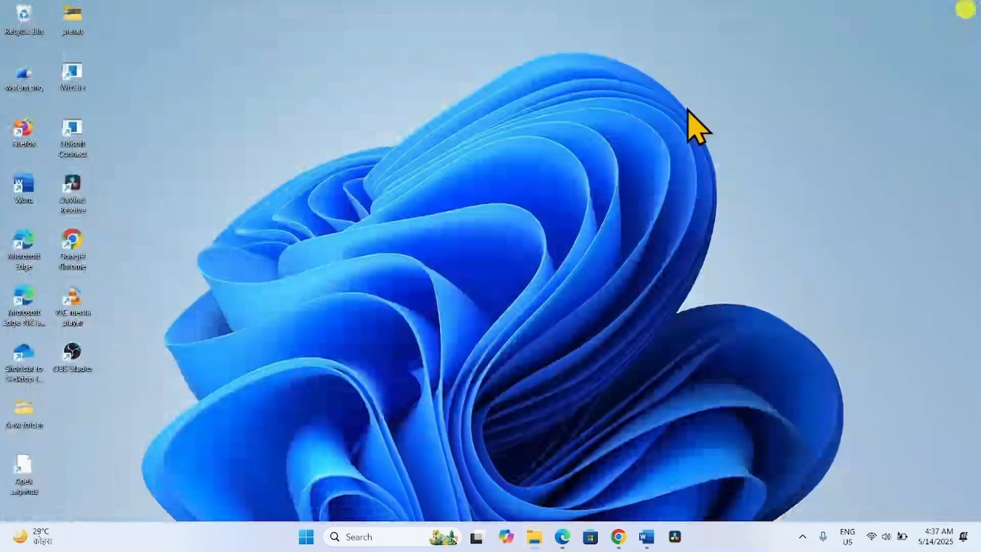
- Open the Installed apps page in Settings, view the uninstall option for AMD Software, and close Settings
{"action": "right_click", "coordinate": [307, 536]}
{"action": "left_click", "coordinate": [294, 152]}
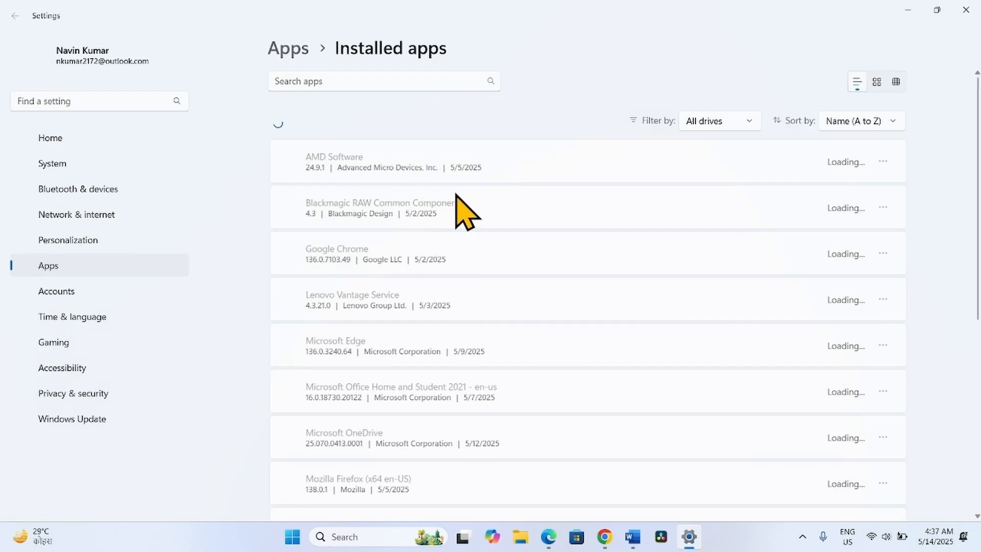
{"action": "left_click", "coordinate": [883, 161]}
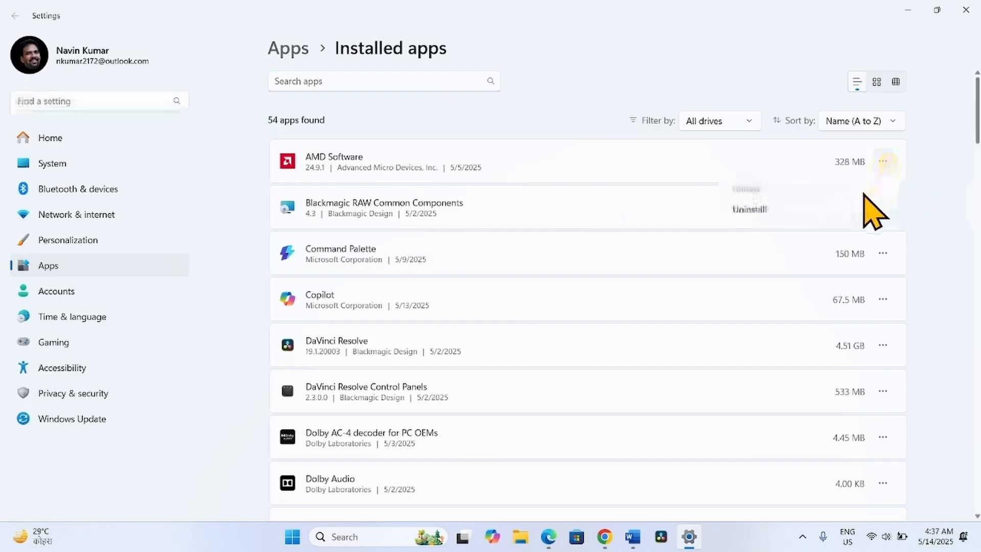
{"action": "left_click", "coordinate": [569, 42]}
{"action": "left_click", "coordinate": [973, 4]}
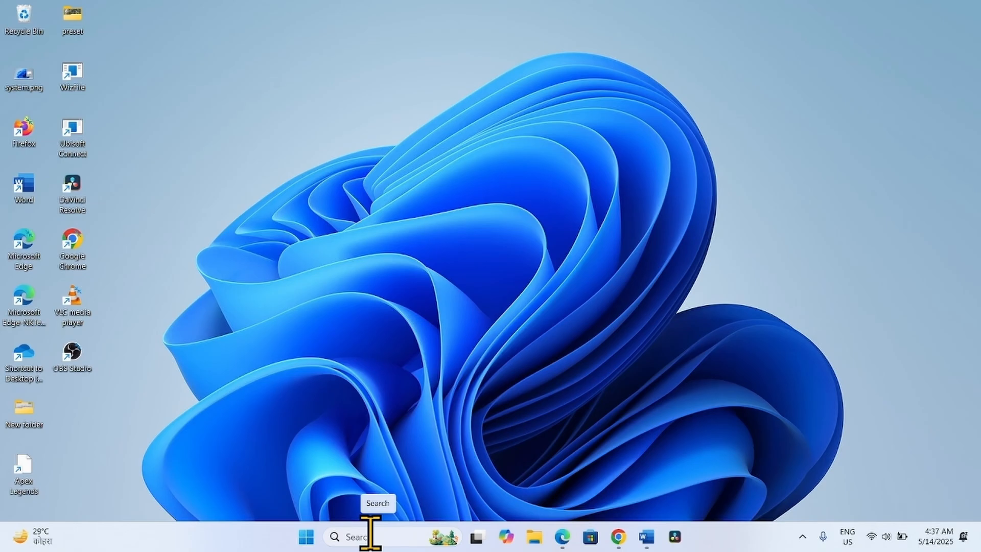
- Open Disk Cleanup for the Windows-SSD (C:) drive and rescan the same drive with system files included
{"action": "left_click", "coordinate": [370, 533]}
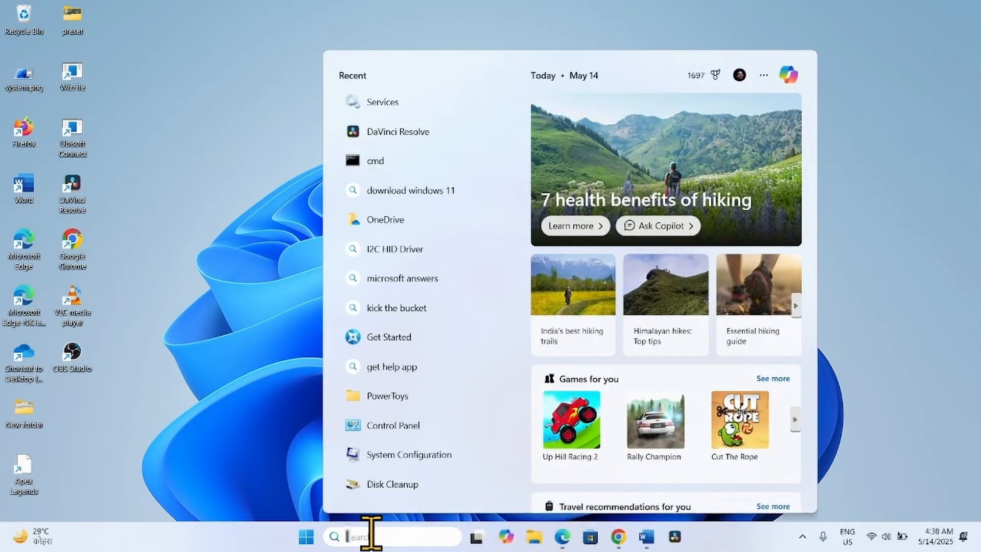
{"action": "type", "text": "cleanmgr"}
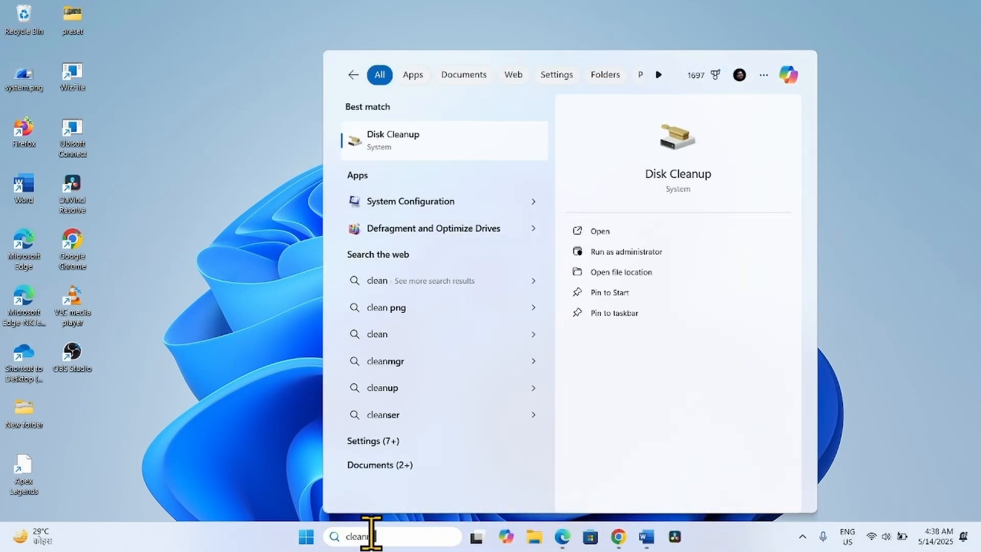
{"action": "left_click", "coordinate": [400, 134]}
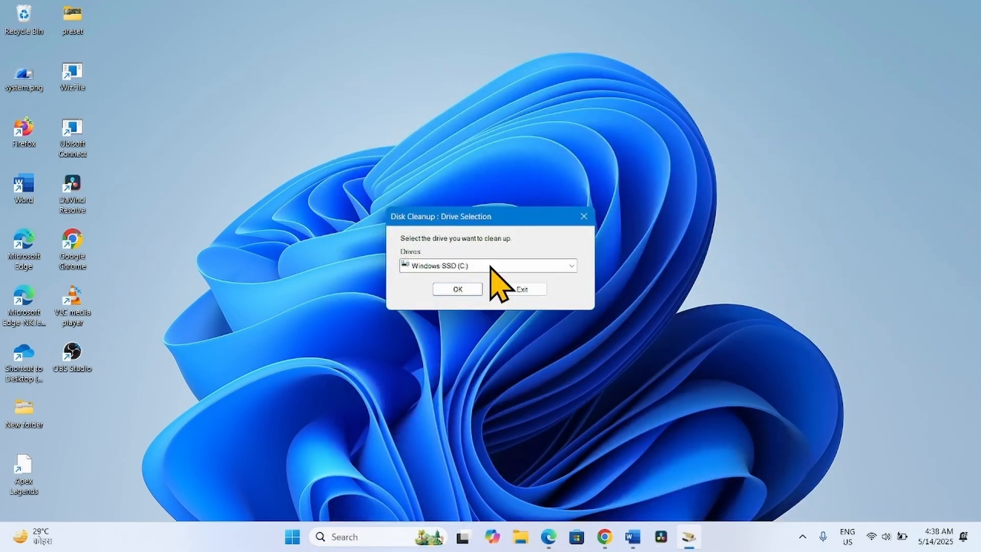
{"action": "left_click", "coordinate": [490, 266]}
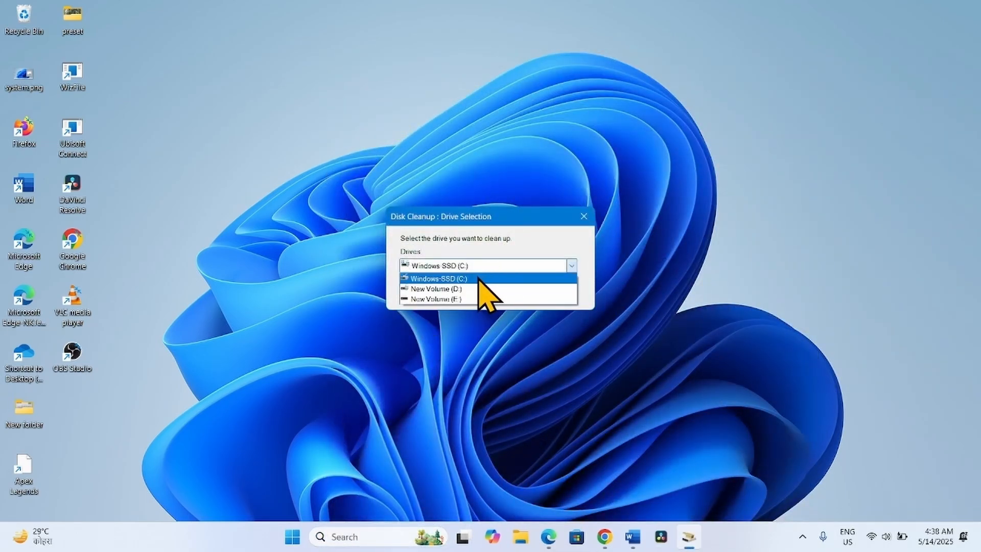
{"action": "left_click", "coordinate": [480, 279]}
{"action": "left_click", "coordinate": [453, 291]}
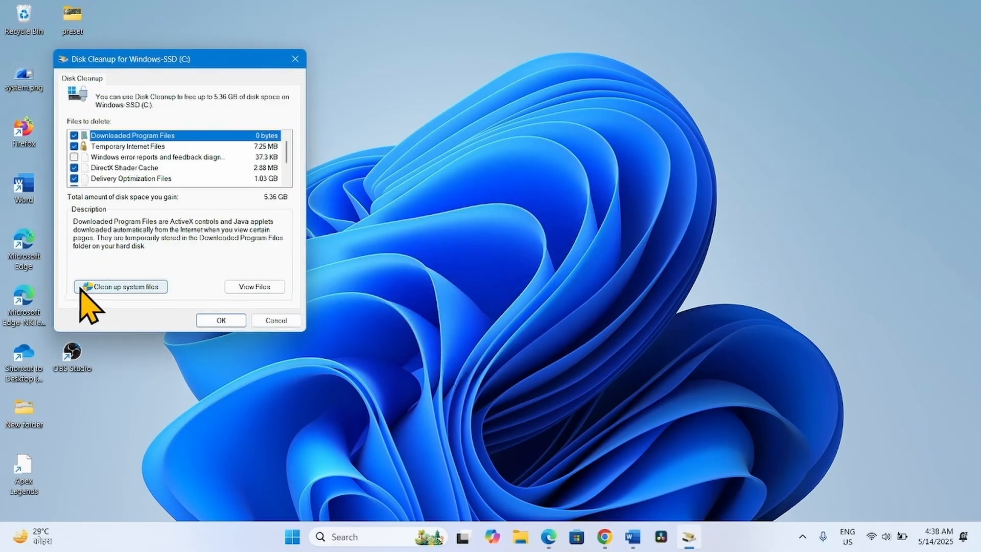
{"action": "left_click", "coordinate": [123, 286]}
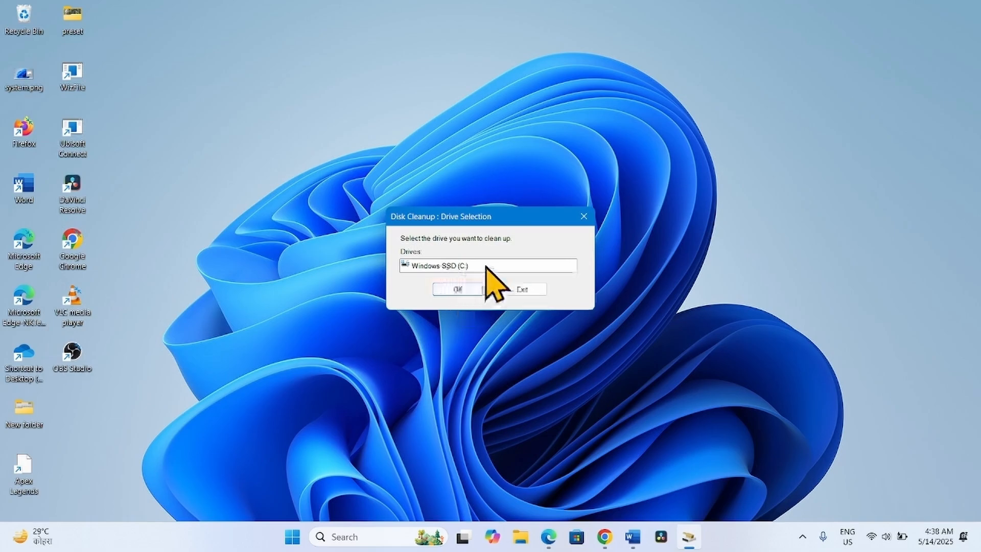
{"action": "left_click", "coordinate": [458, 290]}
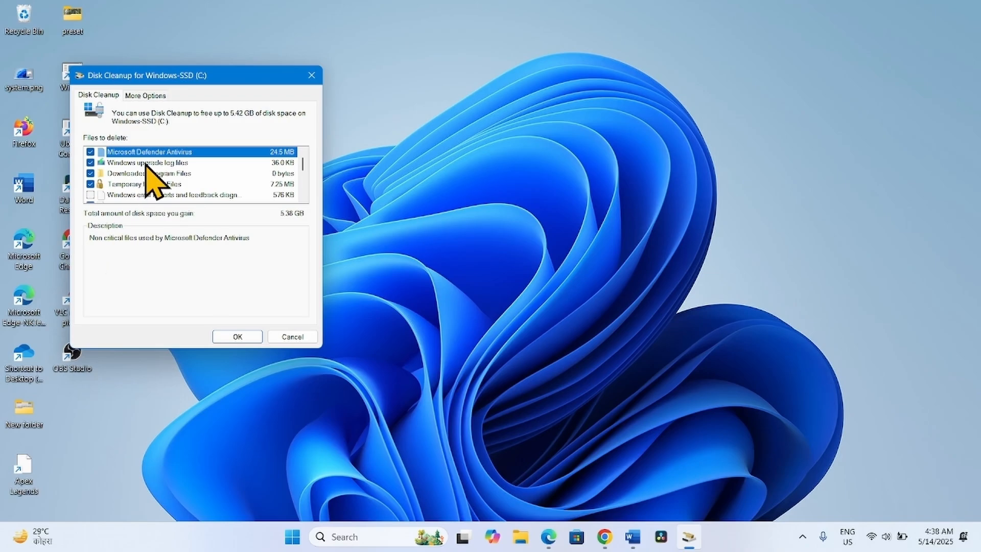
- Include all listed file categories, Windows error reports among them, and permanently delete these files from the C: drive
{"action": "scroll", "coordinate": [153, 194], "scroll_direction": "down", "scroll_amount": 3}
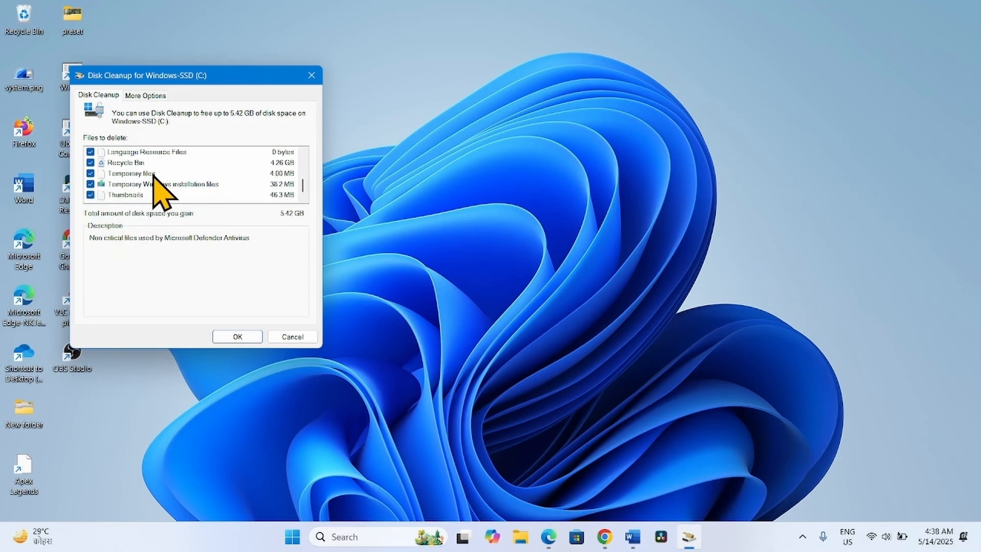
{"action": "scroll", "coordinate": [154, 177], "scroll_direction": "up", "scroll_amount": 2}
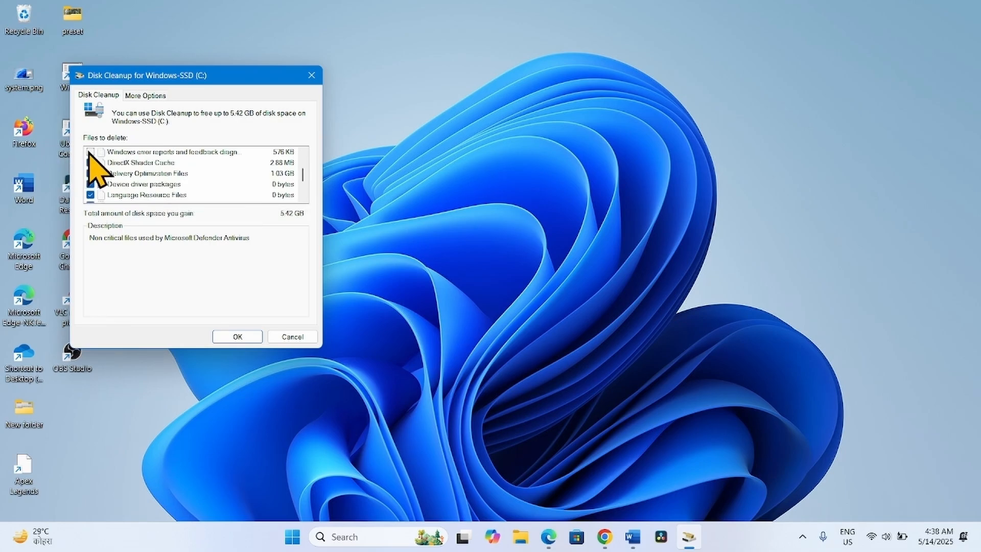
{"action": "scroll", "coordinate": [179, 190], "scroll_direction": "up", "scroll_amount": 2}
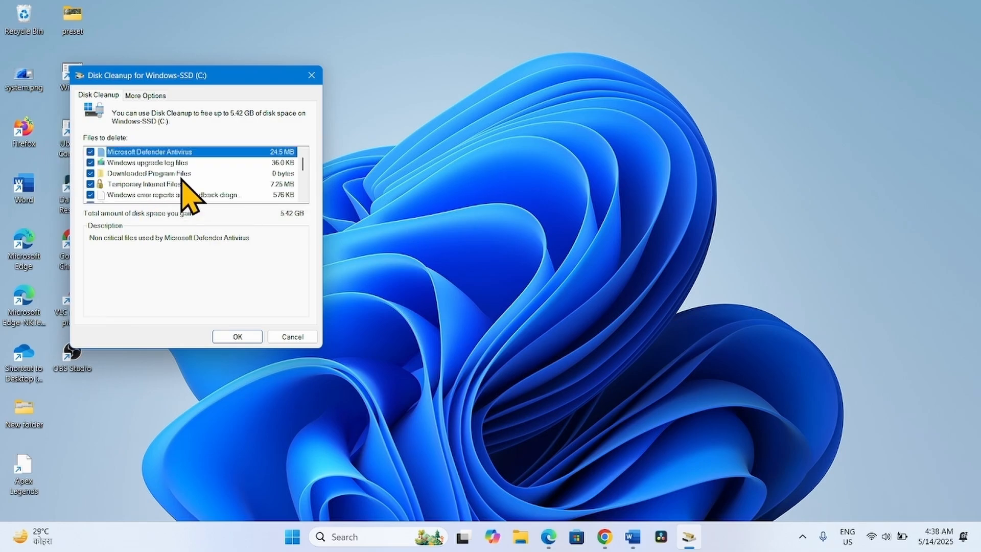
{"action": "left_click", "coordinate": [233, 337]}
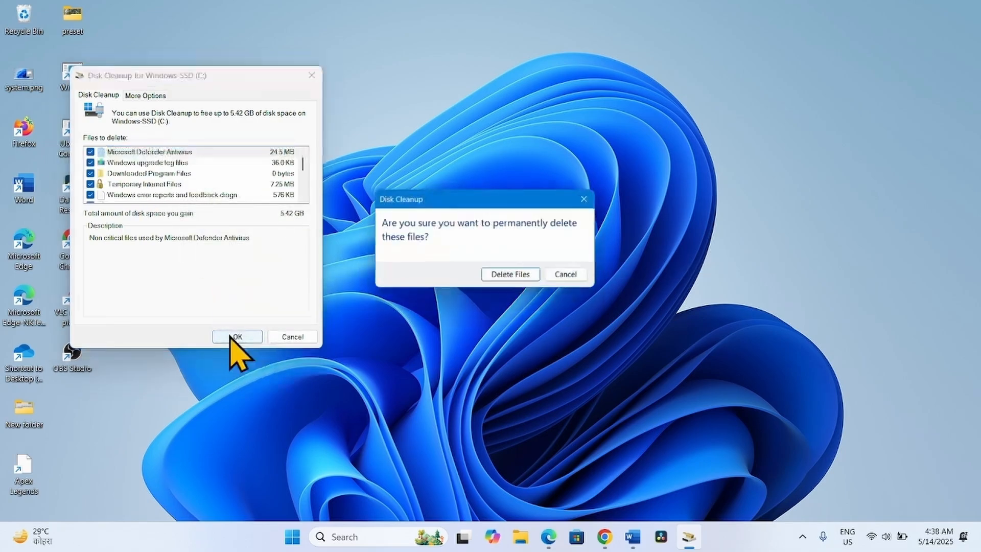
{"action": "left_click", "coordinate": [513, 275]}
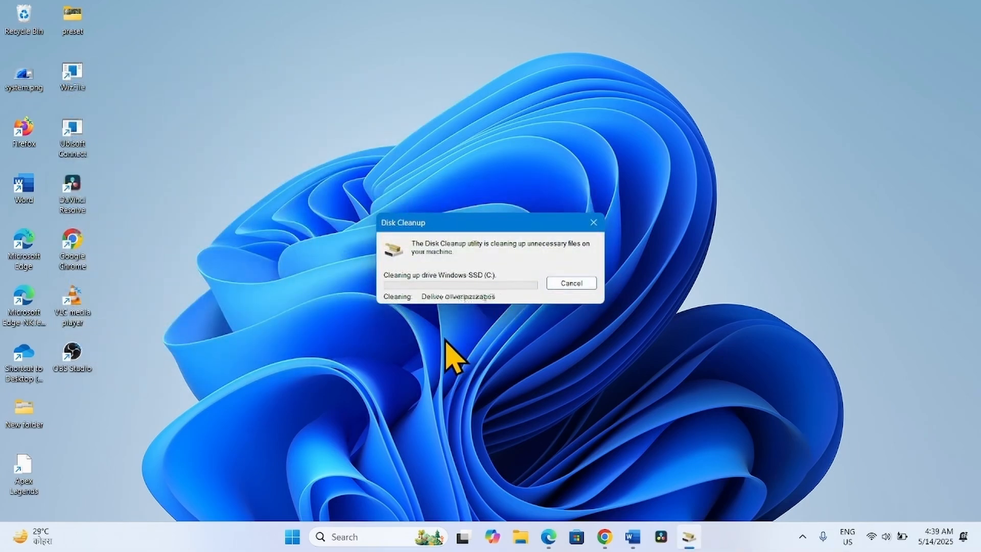